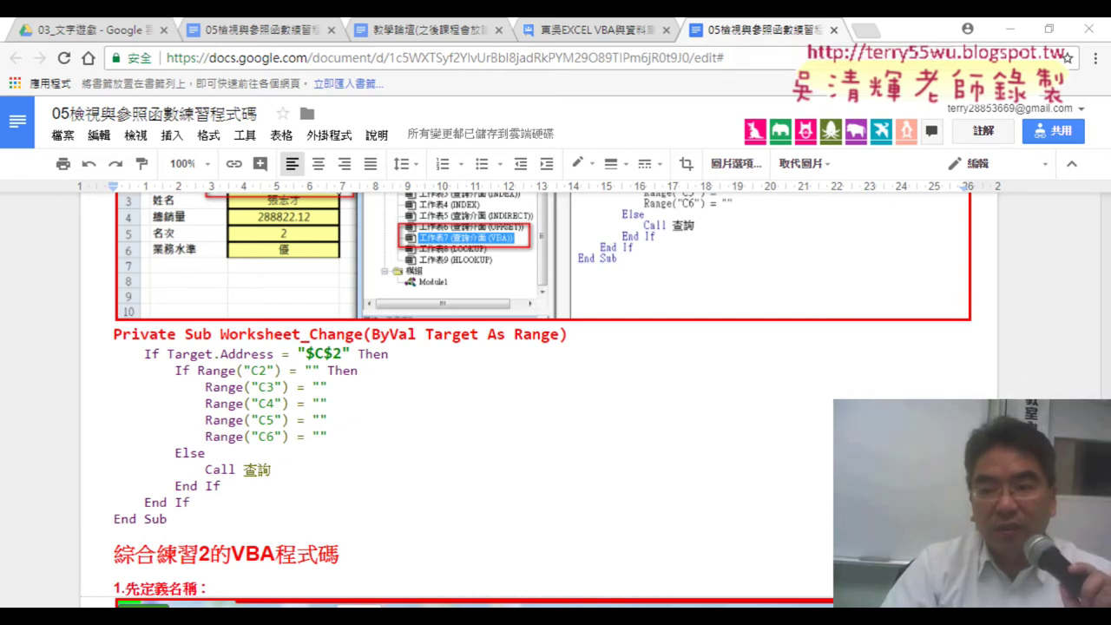
Step: Scroll down to the 綜合練習2的VBA程式碼 heading and select it
scroll(314, 237, down, 3)
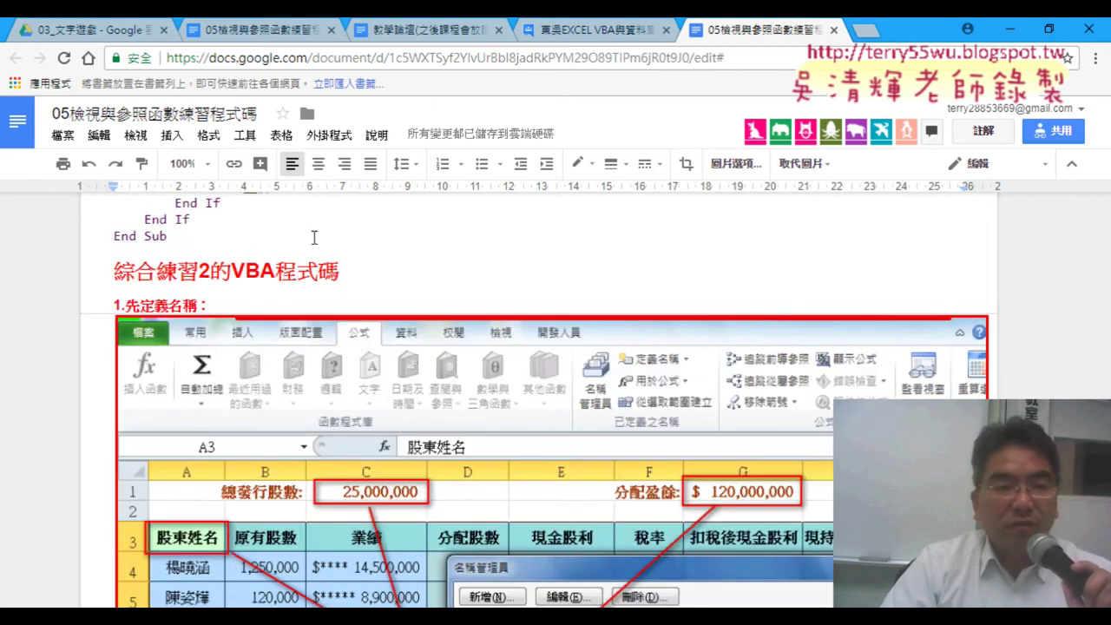
drag(114, 272, 342, 274)
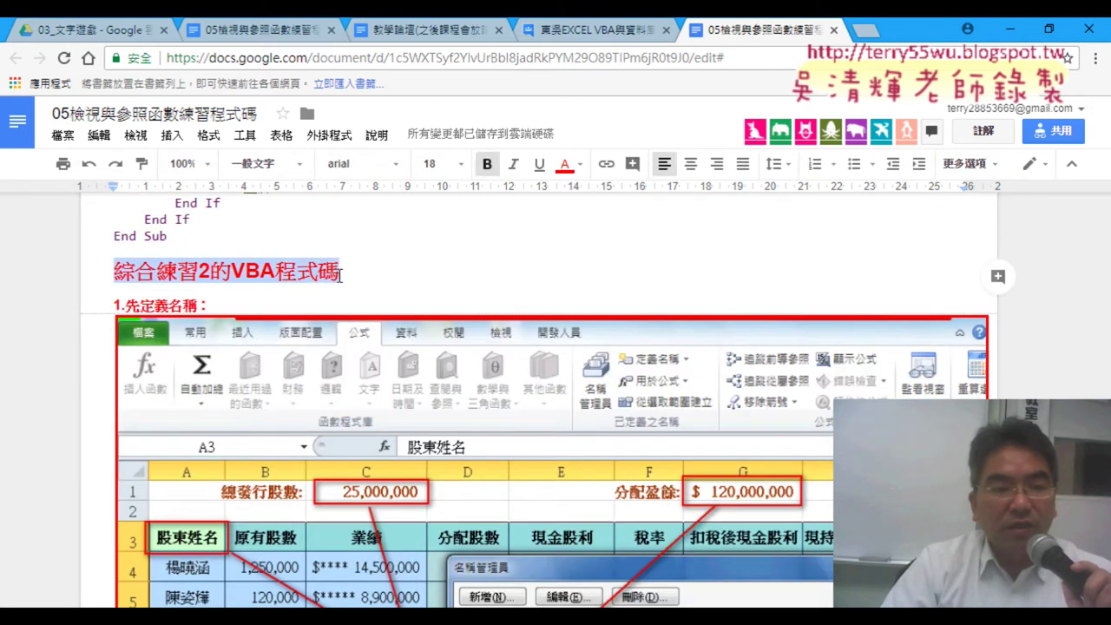
Step: Review the Name Manager screenshot, then reach the section 2 VLOOKUP, HLOOKUP and RANK screenshot
scroll(252, 299, down, 3)
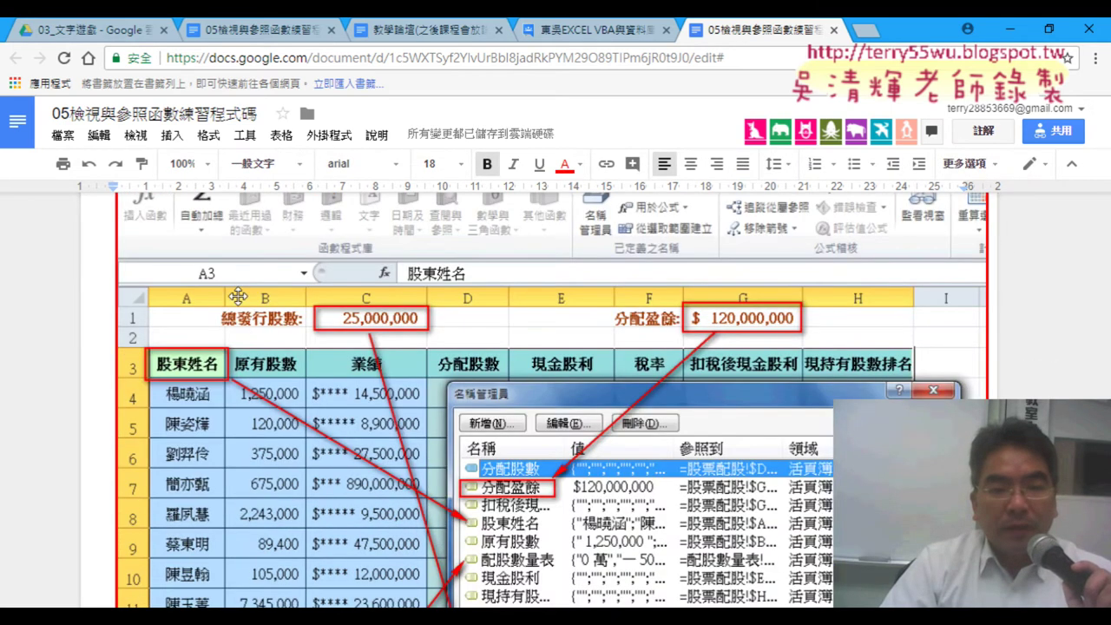
scroll(448, 392, down, 1)
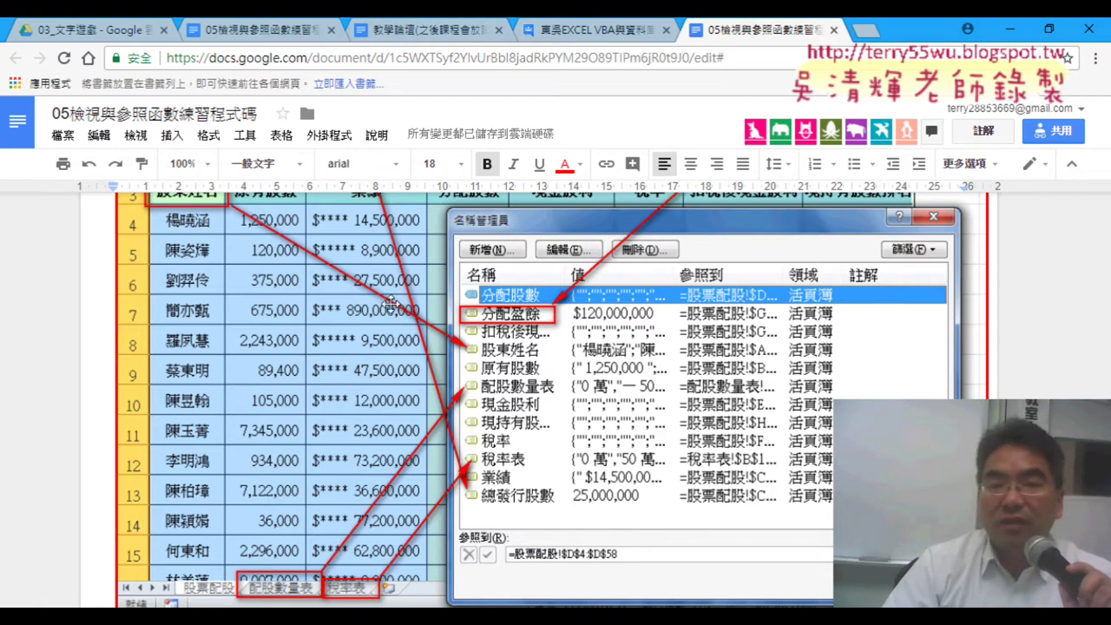
scroll(386, 301, up, 2)
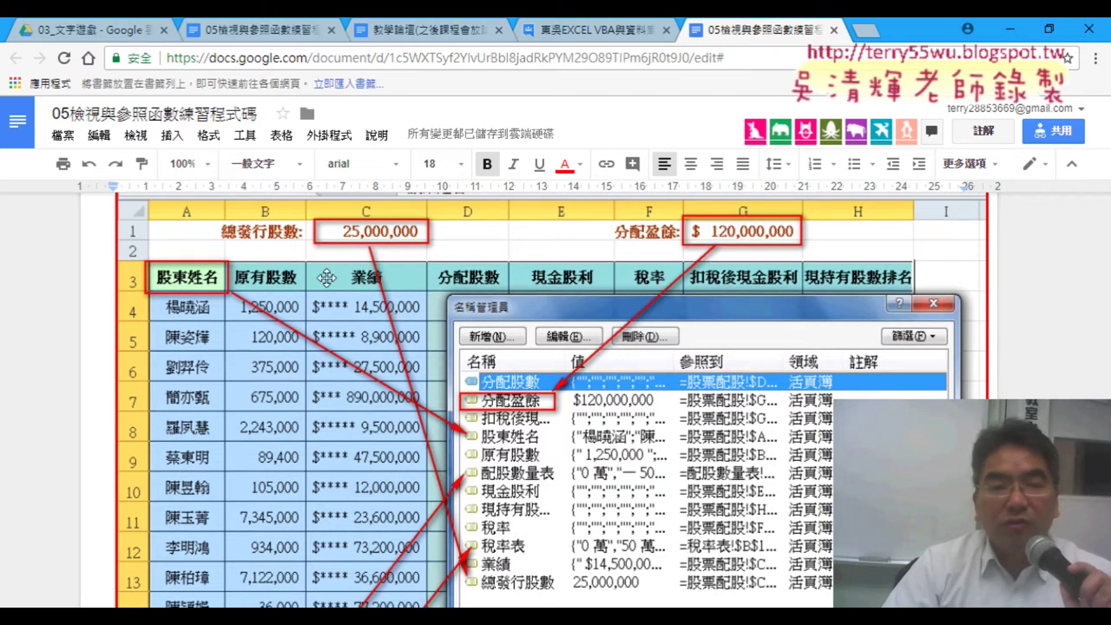
scroll(352, 479, down, 3)
scroll(351, 479, down, 1)
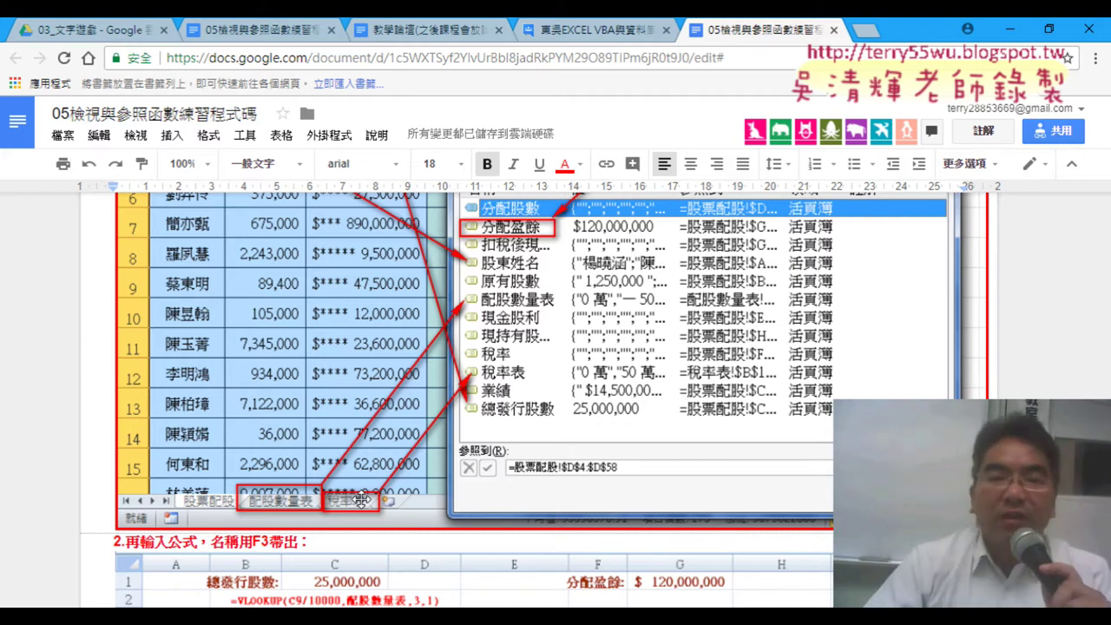
scroll(451, 469, up, 1)
scroll(455, 467, up, 2)
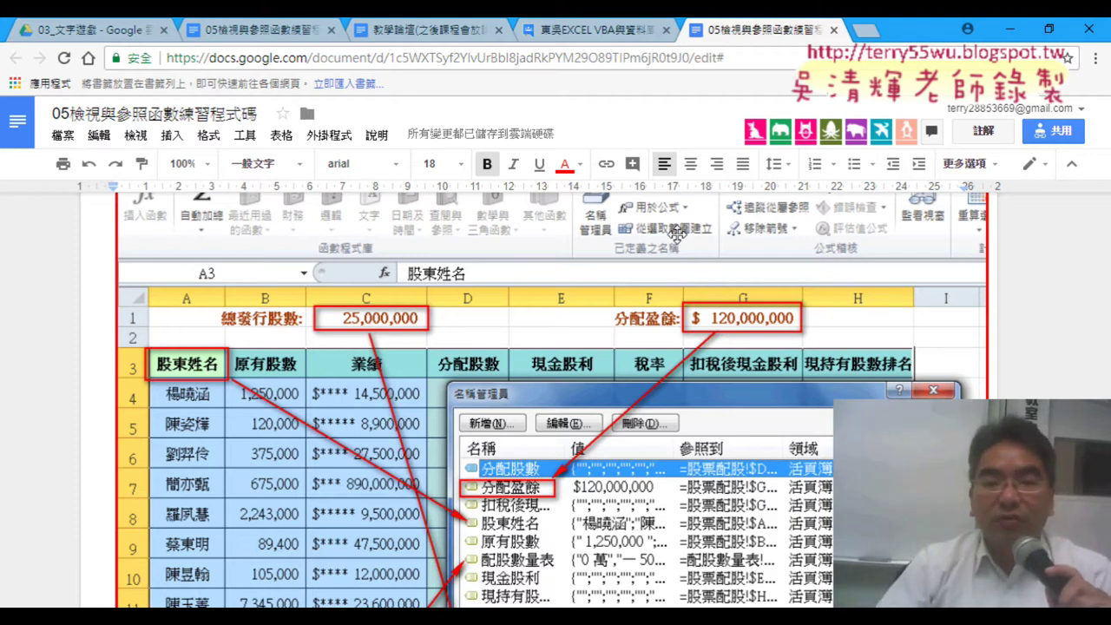
scroll(517, 382, down, 3)
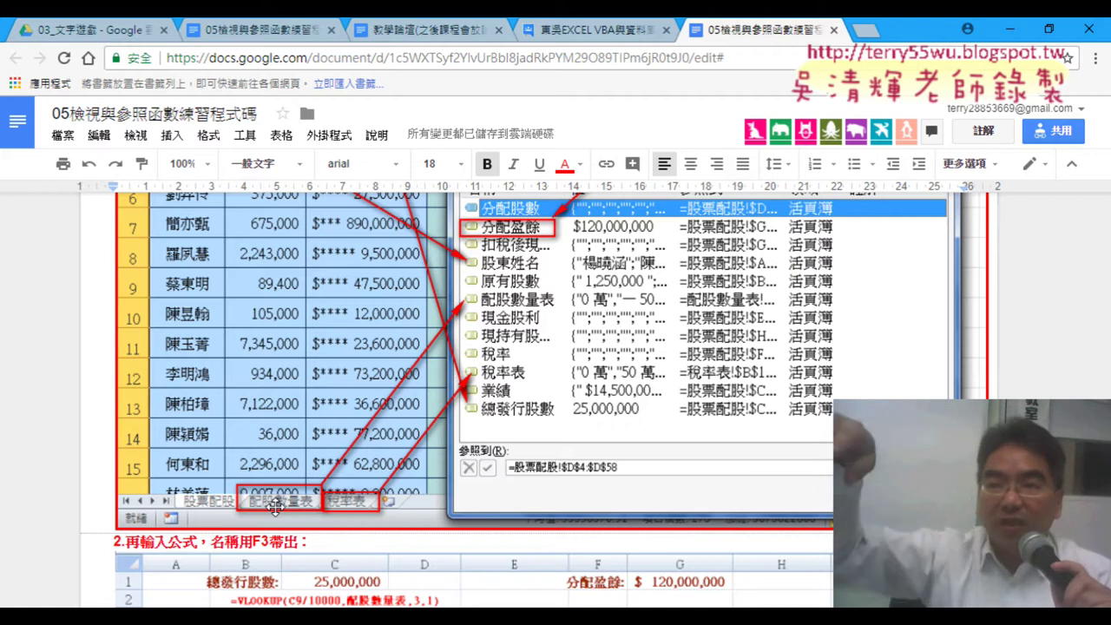
scroll(277, 503, up, 2)
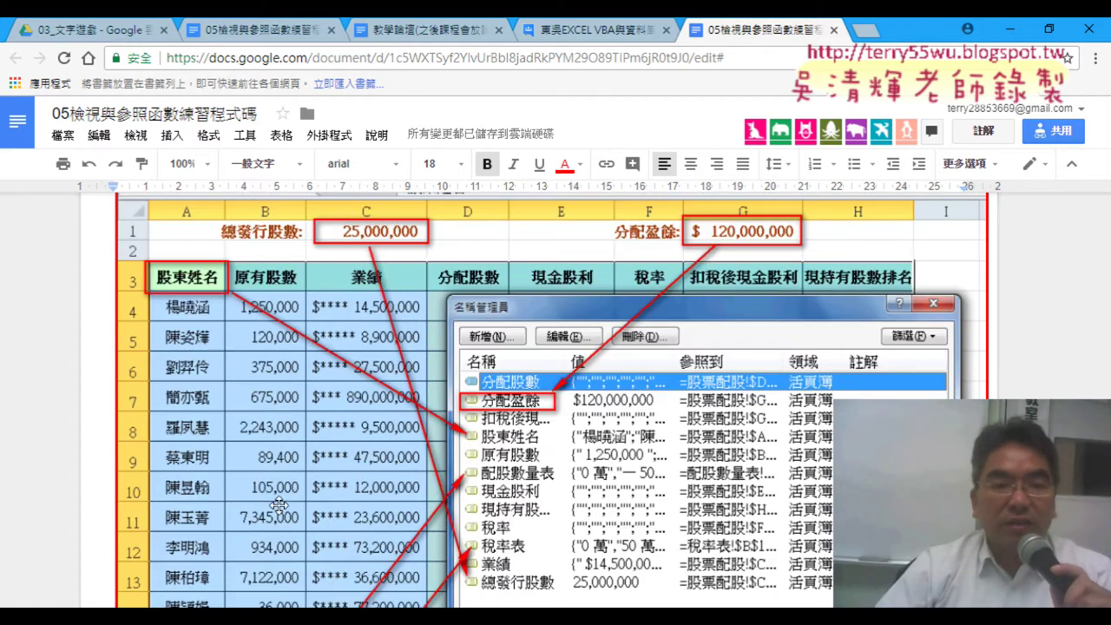
scroll(248, 430, up, 2)
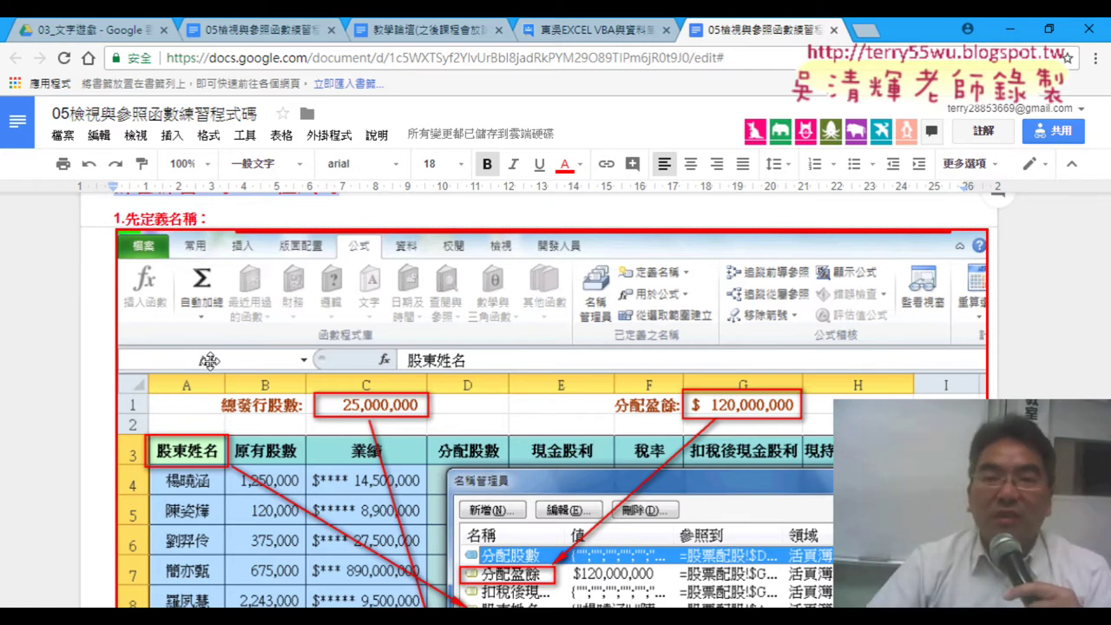
scroll(210, 361, down, 2)
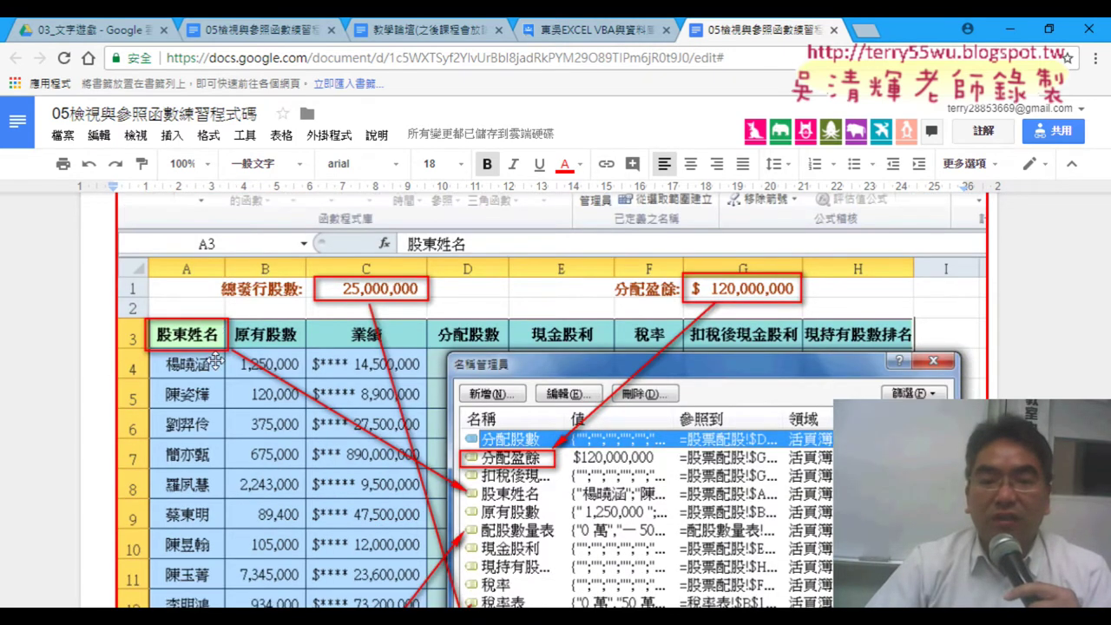
scroll(211, 359, down, 1)
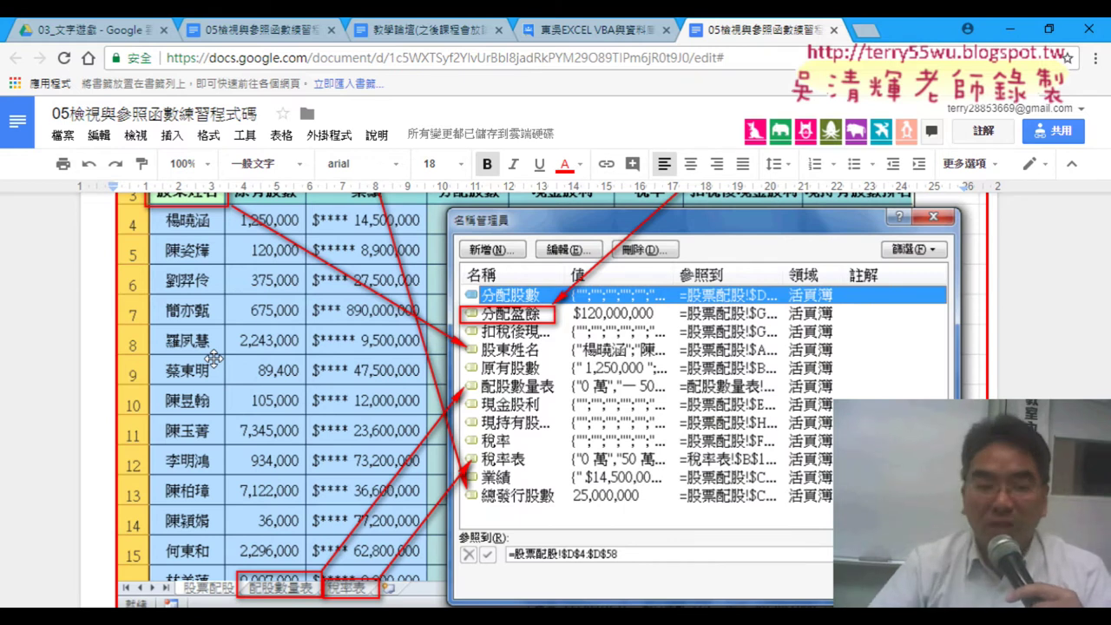
scroll(158, 422, down, 3)
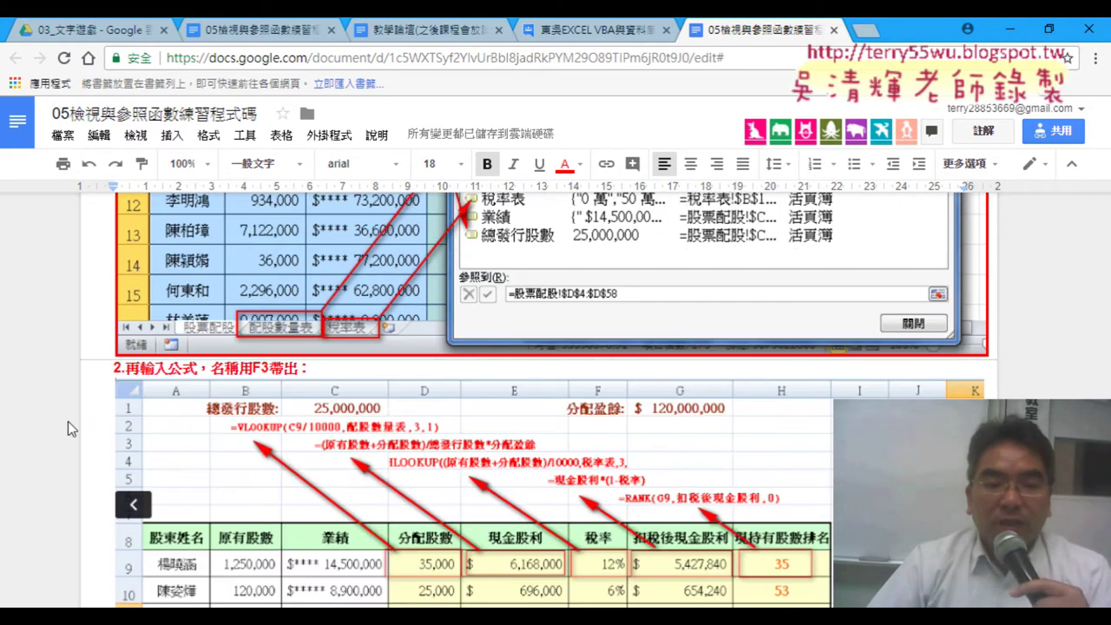
Step: Scroll to the VLOOKUP-to-RANK.EQ formula list, then switch to the stock dividend Excel workbook
scroll(67, 421, down, 1)
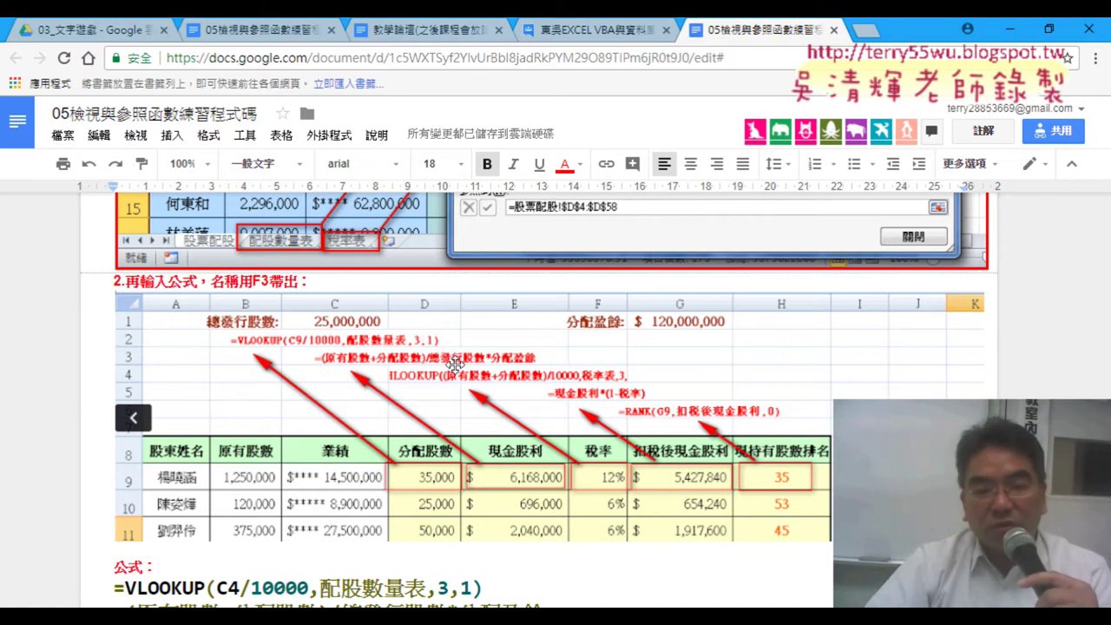
scroll(765, 420, down, 2)
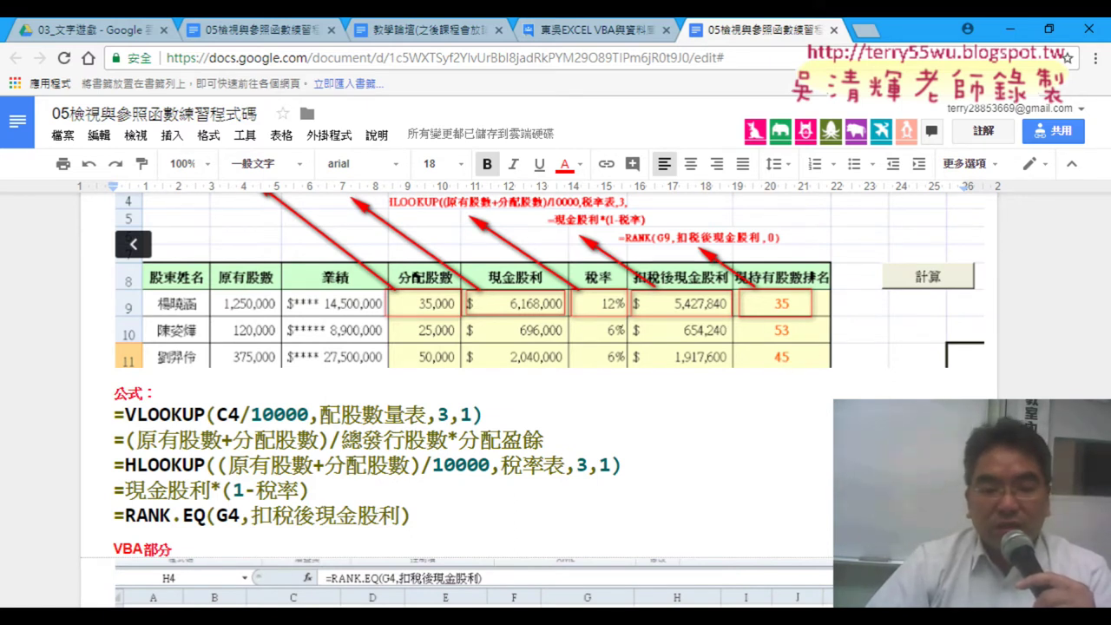
mouse_move(447, 616)
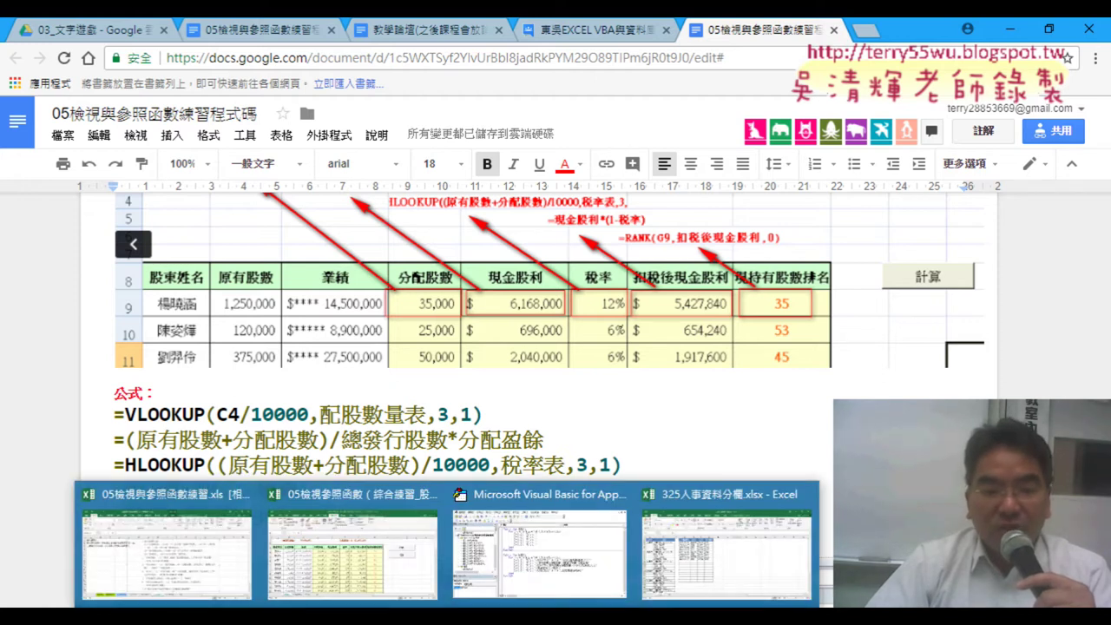
click(399, 568)
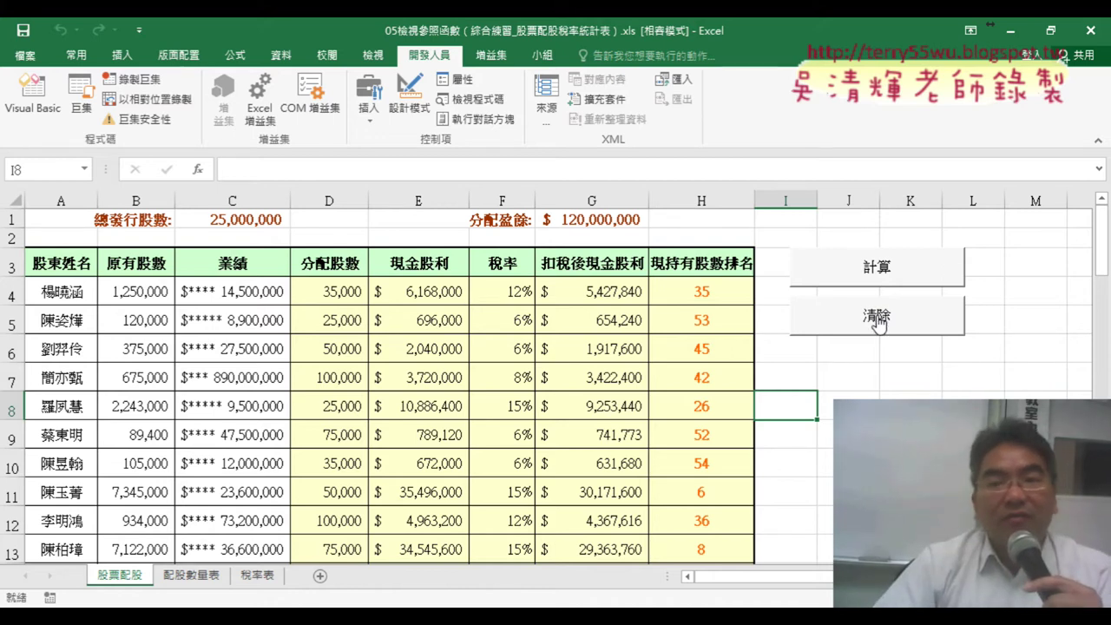
Step: Clear D4:H13 with 清除, refill it with 計算, and select D4 to show its VLOOKUP formula
click(879, 321)
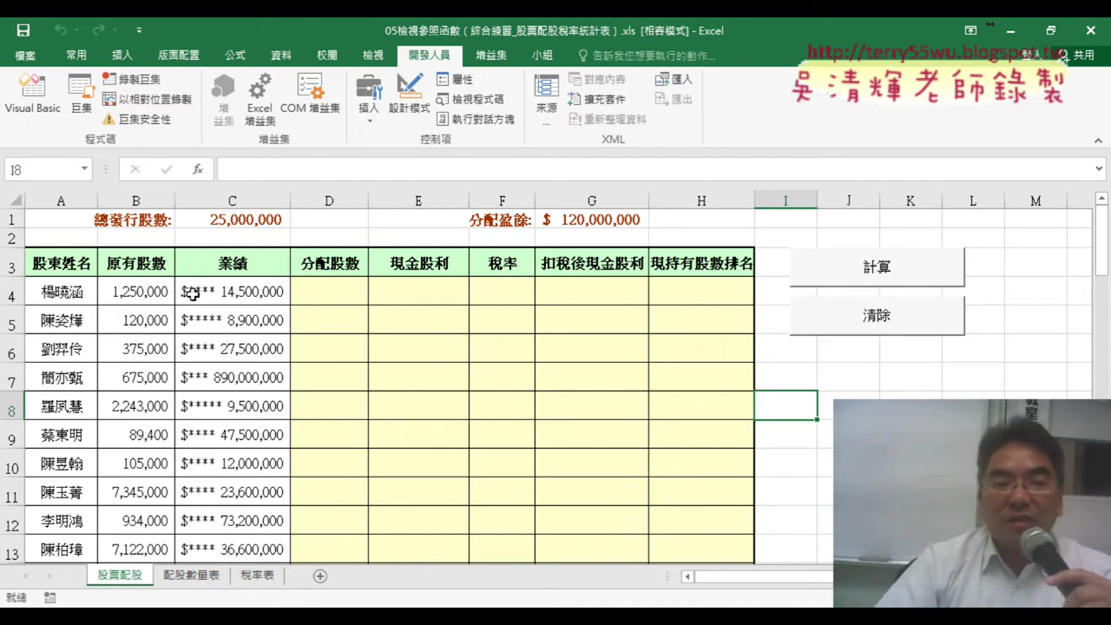
click(897, 280)
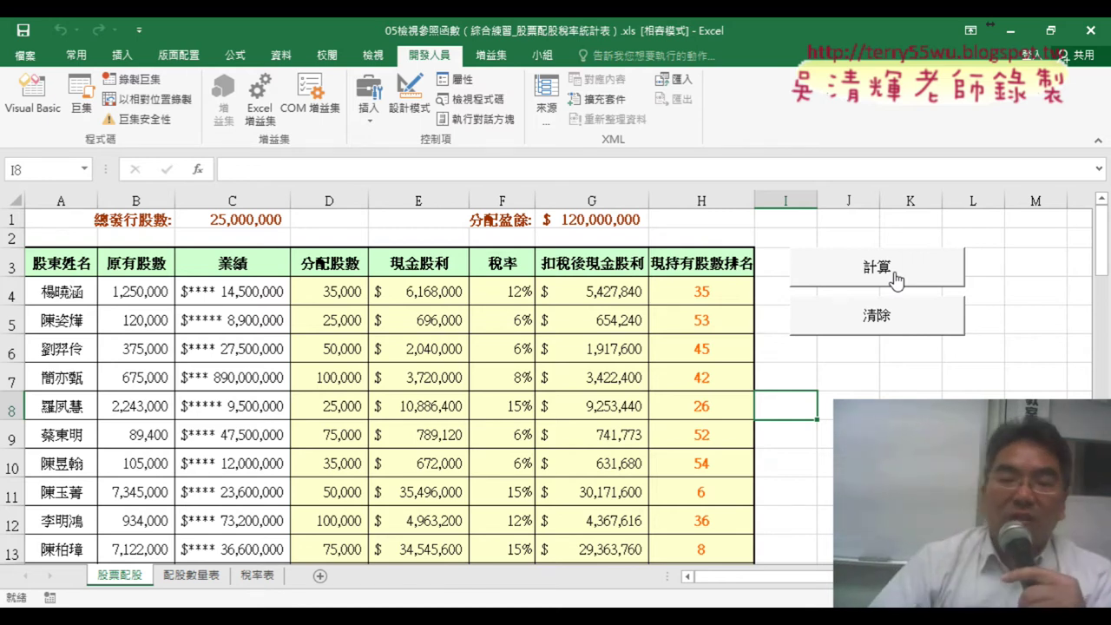
click(337, 296)
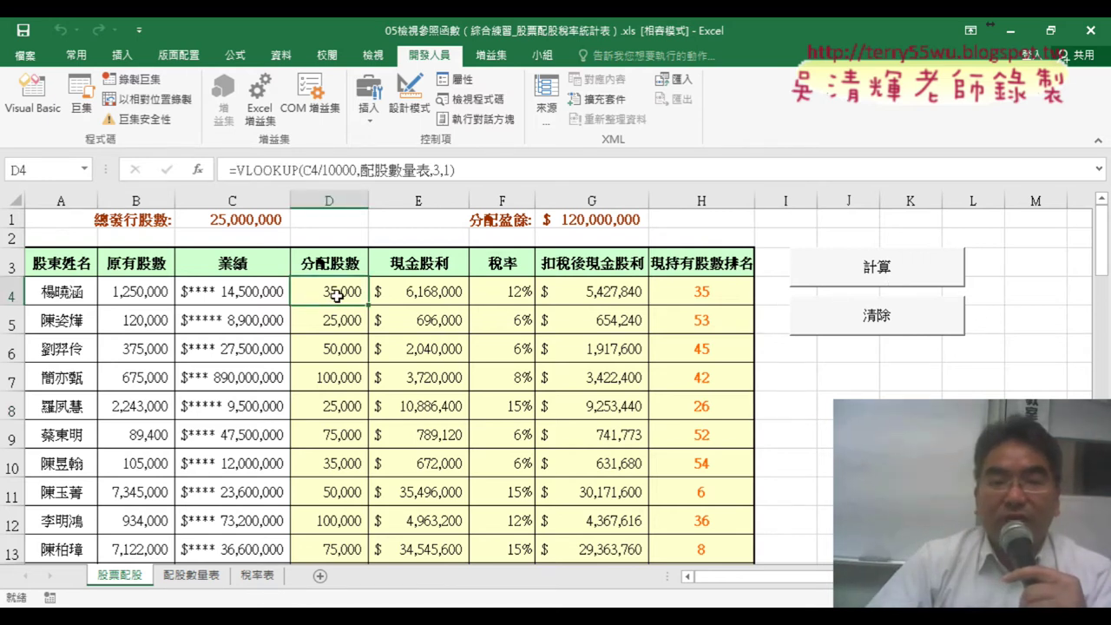
click(420, 295)
click(500, 294)
click(590, 293)
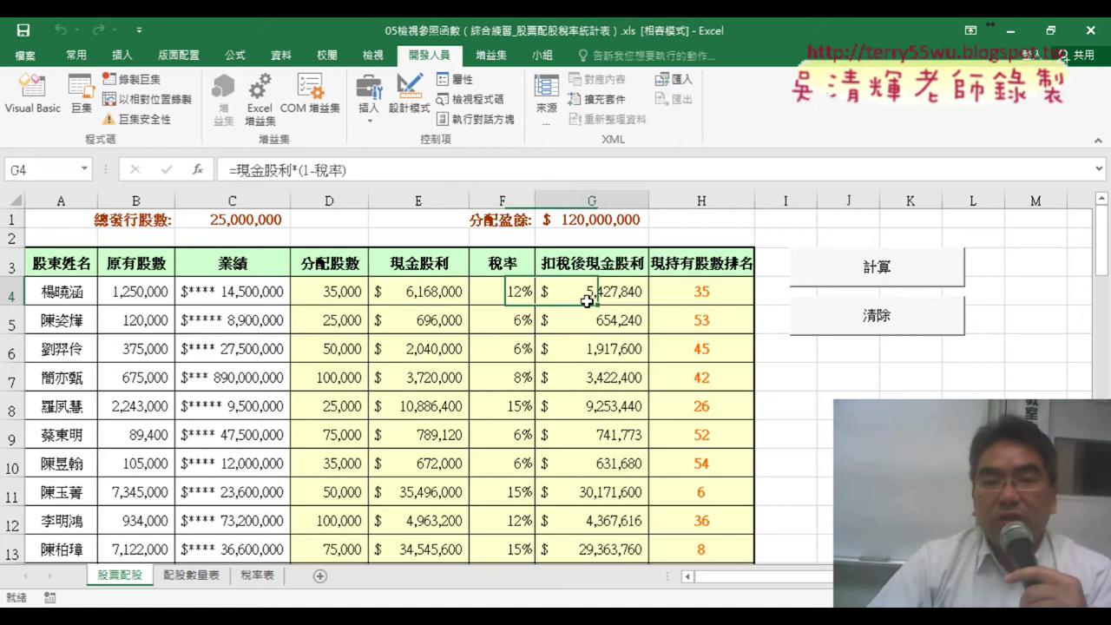
click(693, 294)
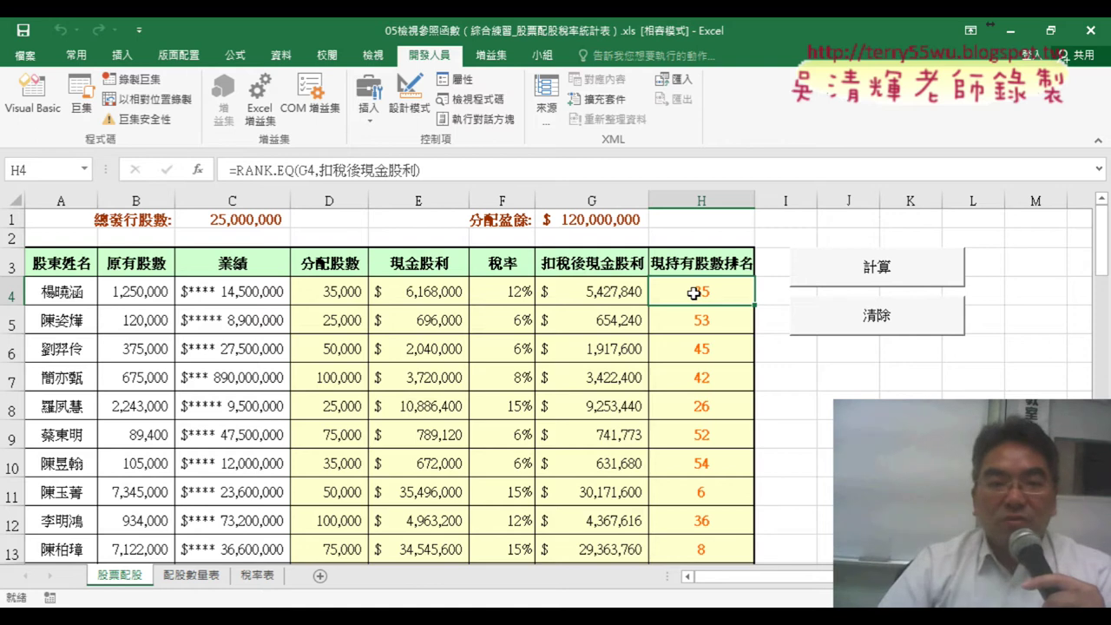
click(333, 292)
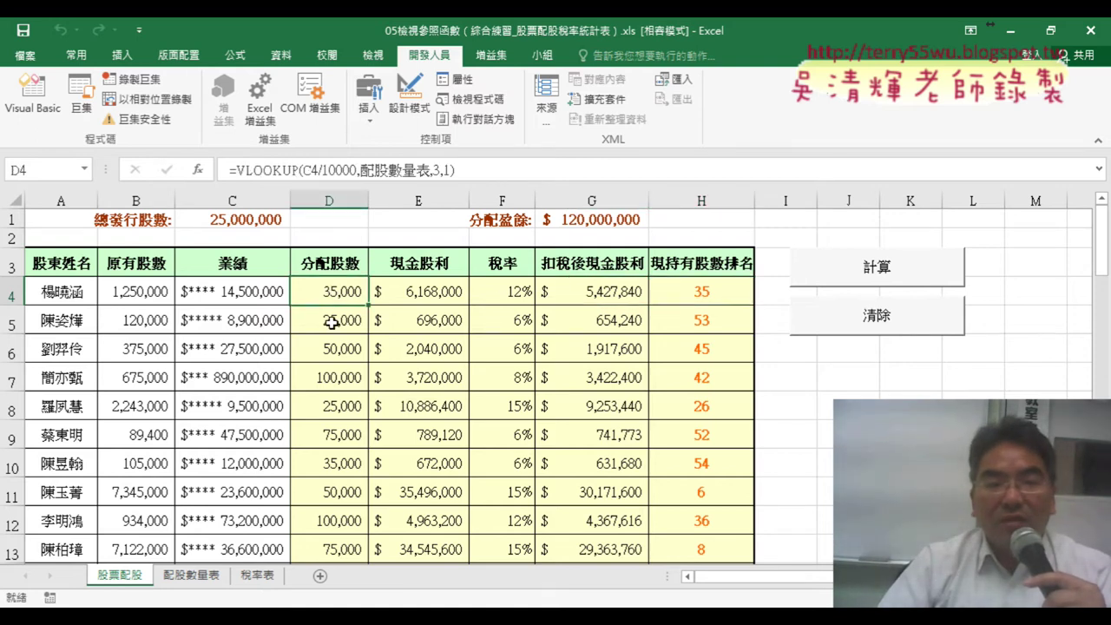
click(332, 323)
click(338, 296)
click(342, 309)
click(340, 295)
click(338, 320)
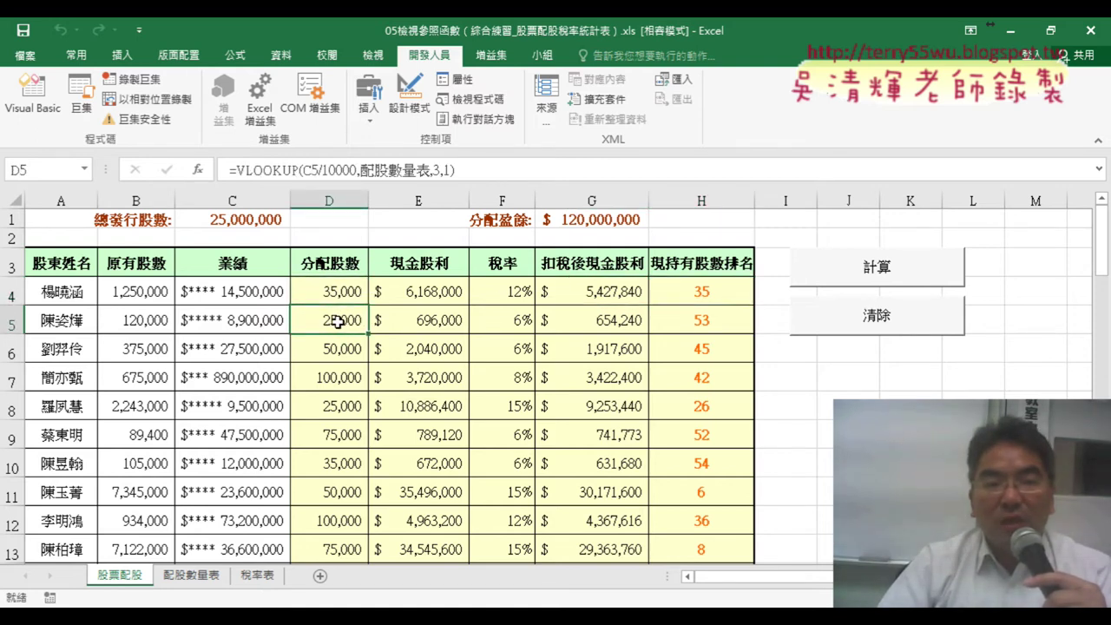
click(309, 170)
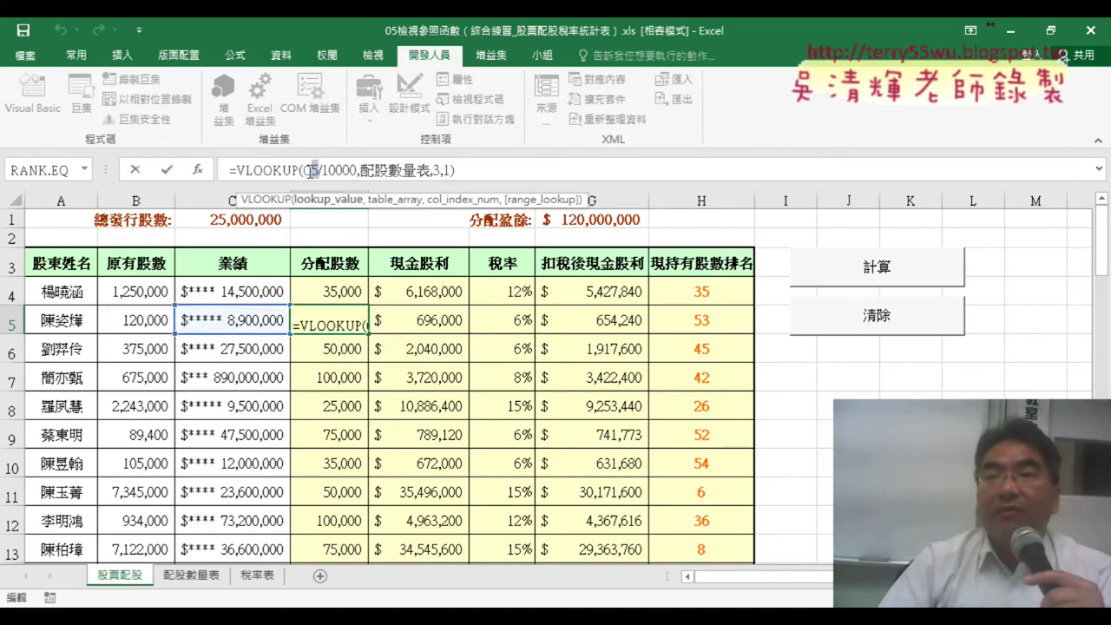
click(134, 171)
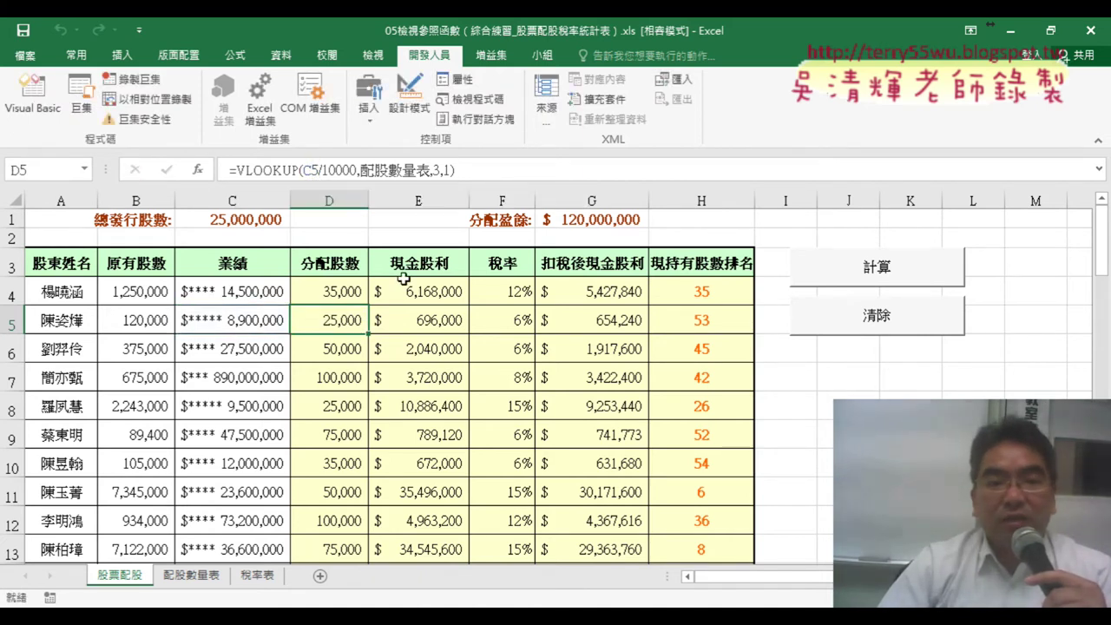
click(428, 288)
click(439, 320)
click(444, 296)
click(442, 320)
click(441, 300)
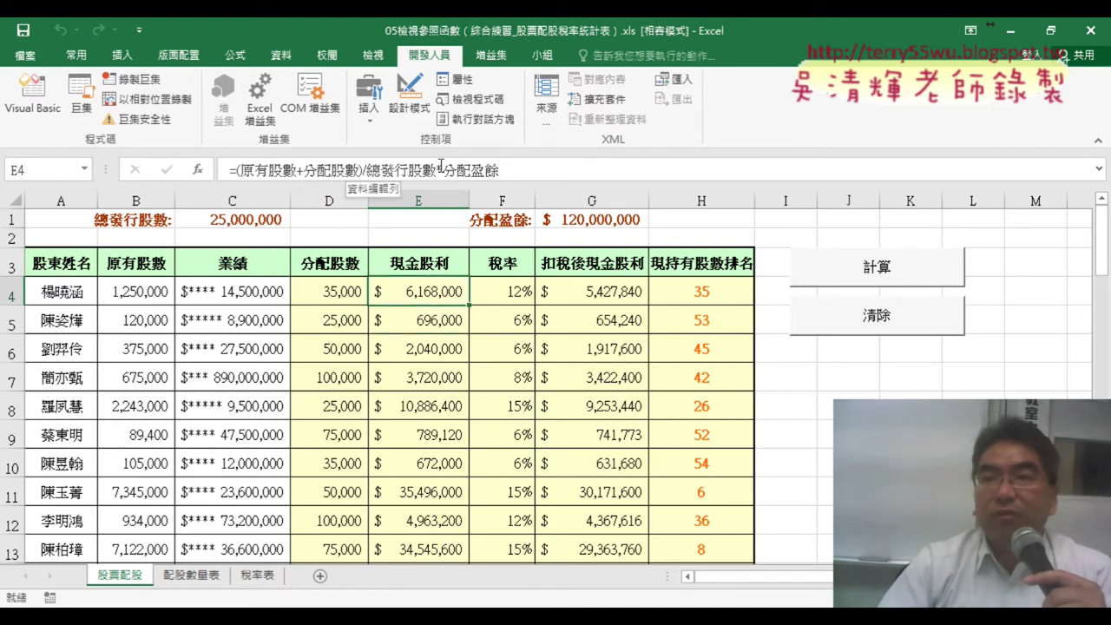
click(432, 321)
click(434, 291)
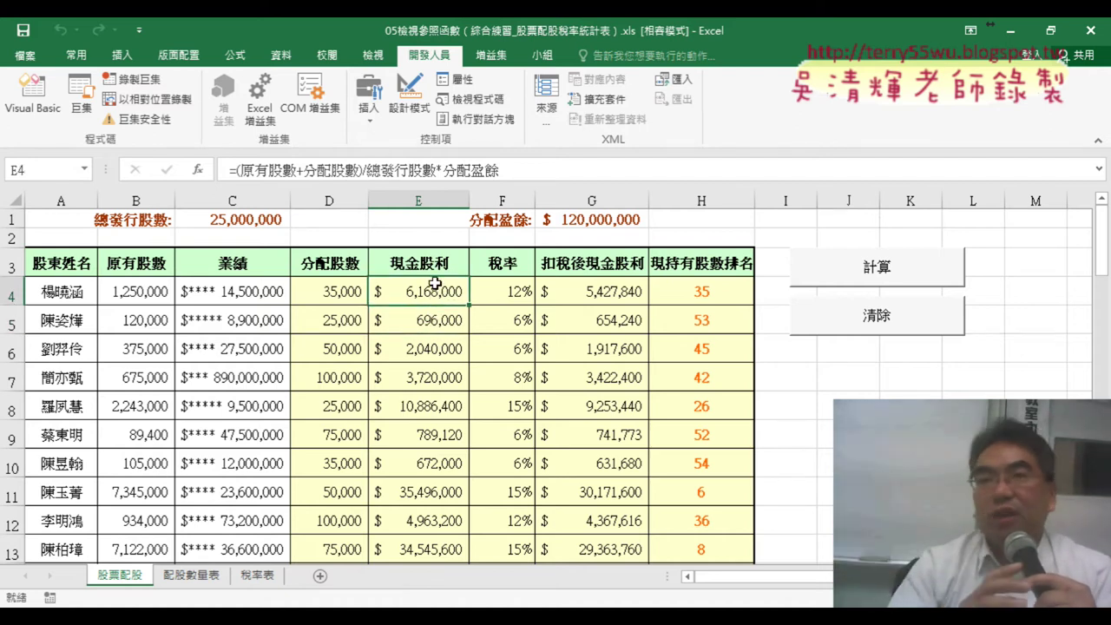
click(513, 296)
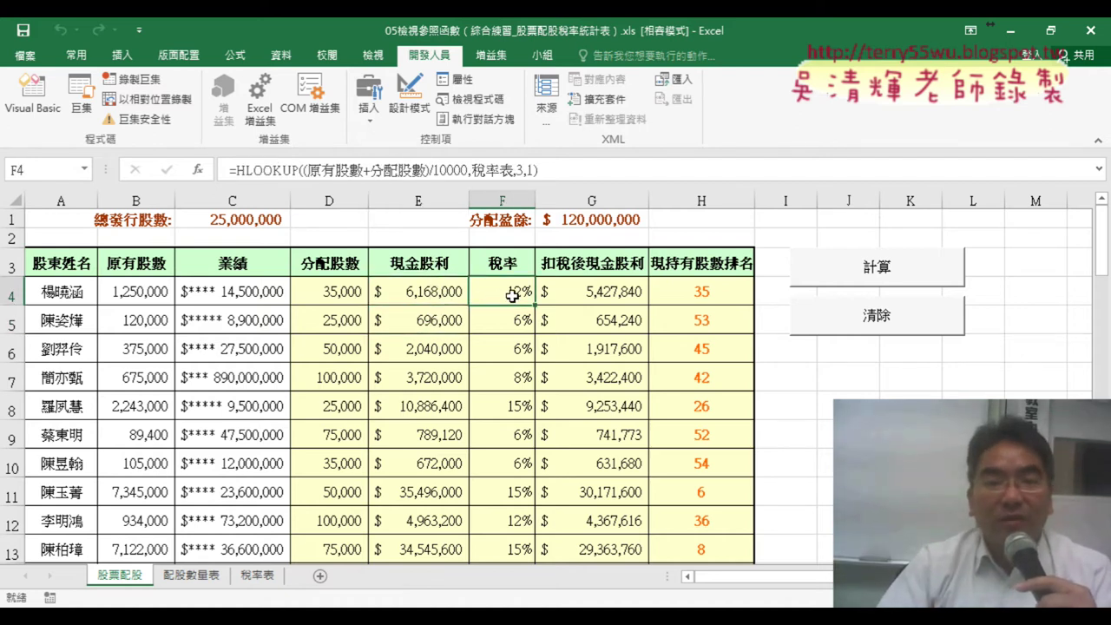
click(507, 314)
click(513, 292)
click(509, 310)
click(513, 291)
click(510, 314)
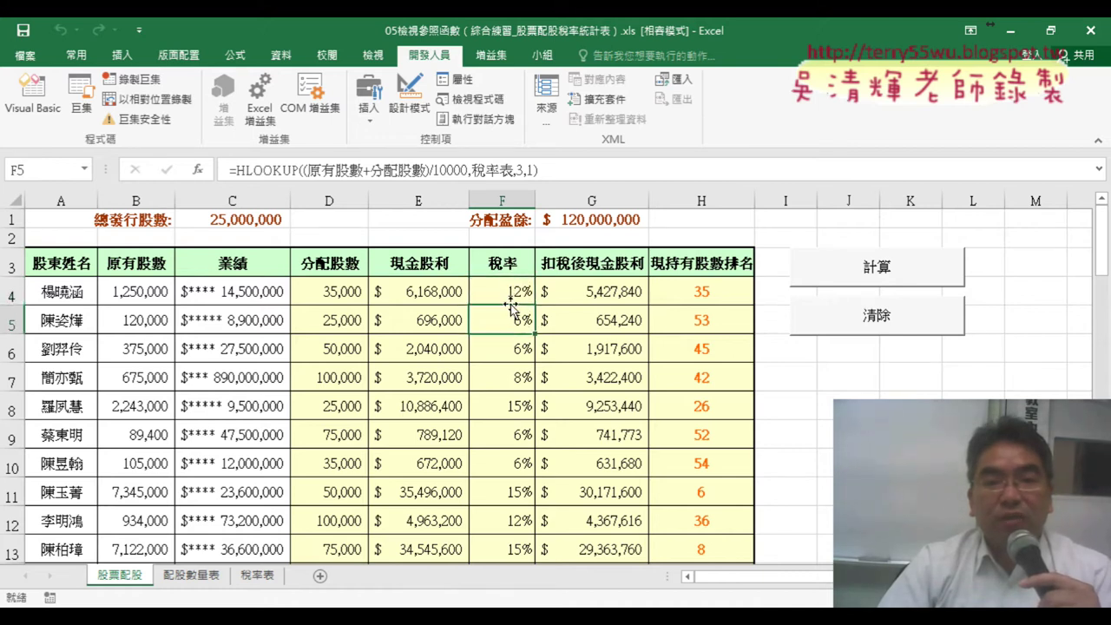
click(612, 298)
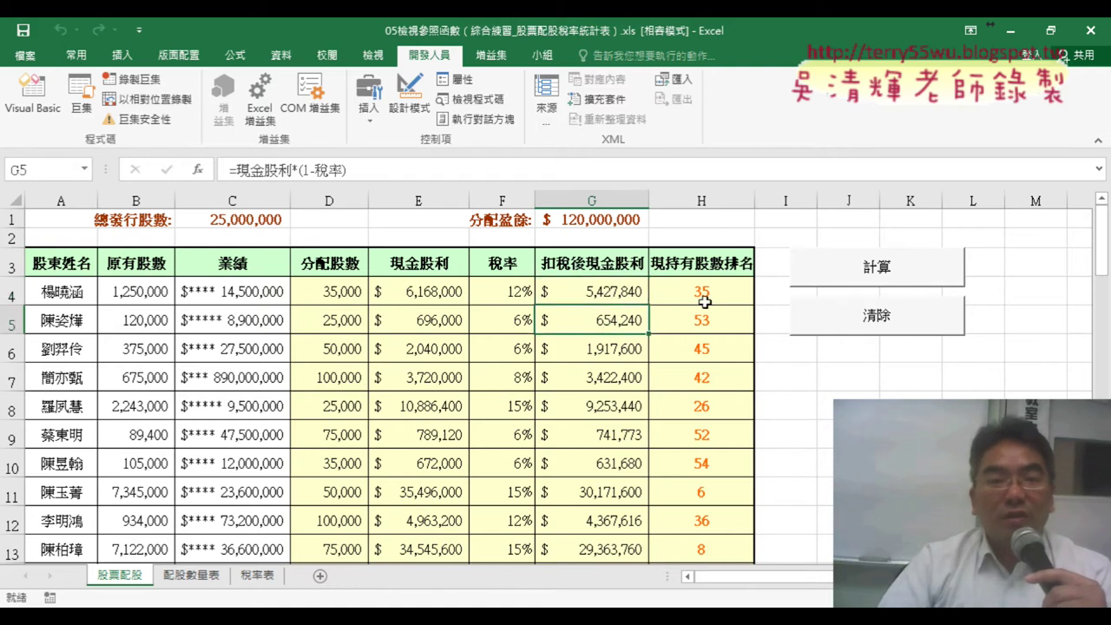
click(704, 302)
click(705, 318)
click(705, 296)
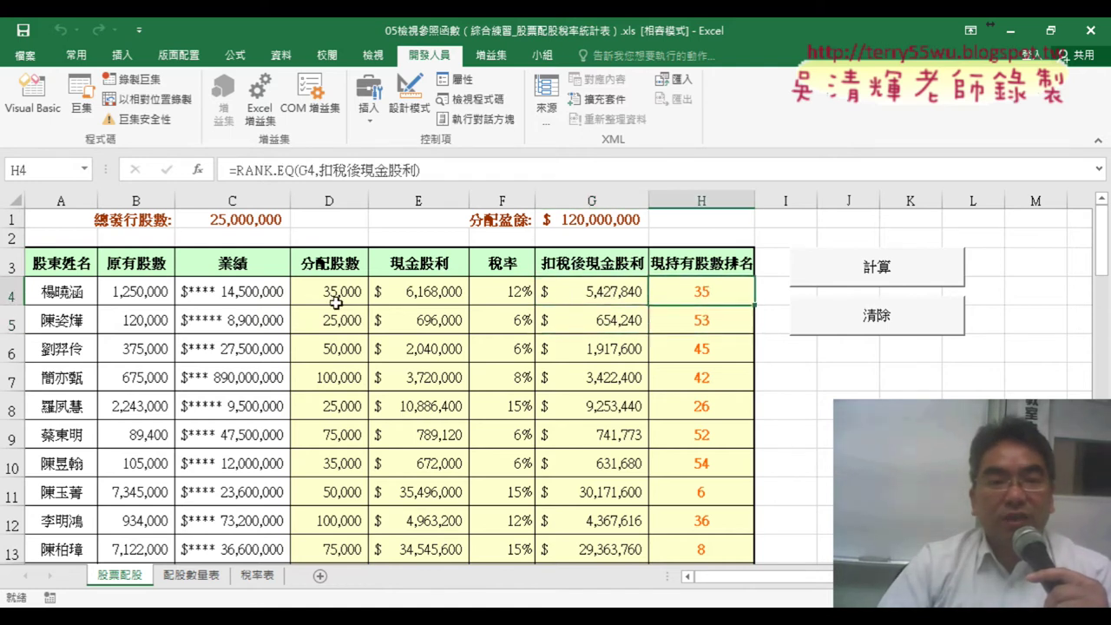
click(336, 295)
click(709, 293)
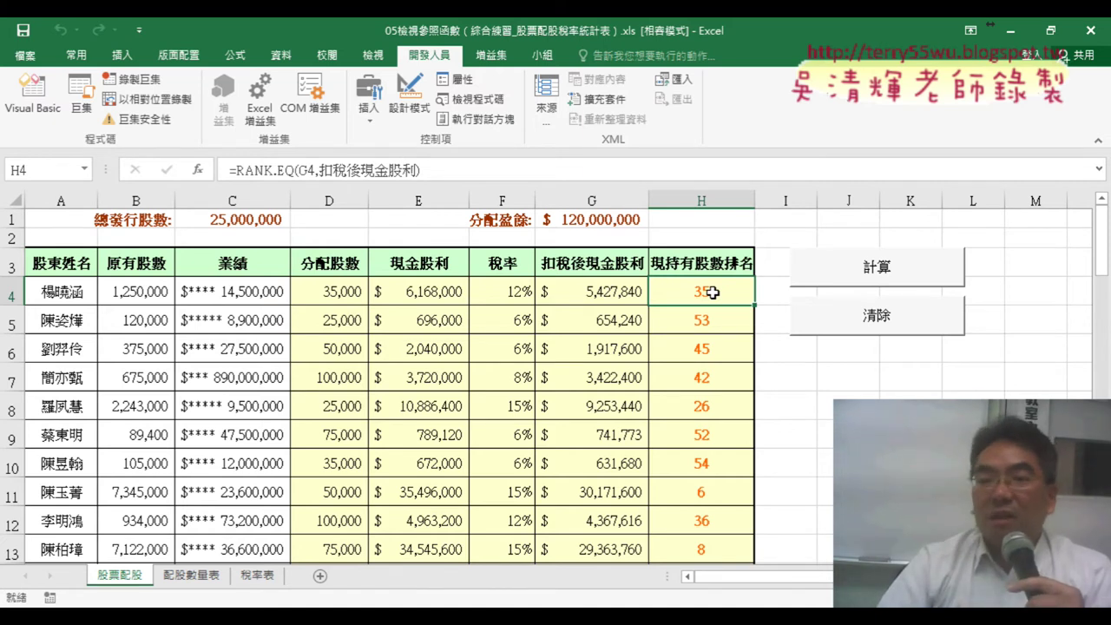
Step: Open the 計算 button's assigned macro in the VBA editor via 指定巨集 and 編輯
right_click(853, 276)
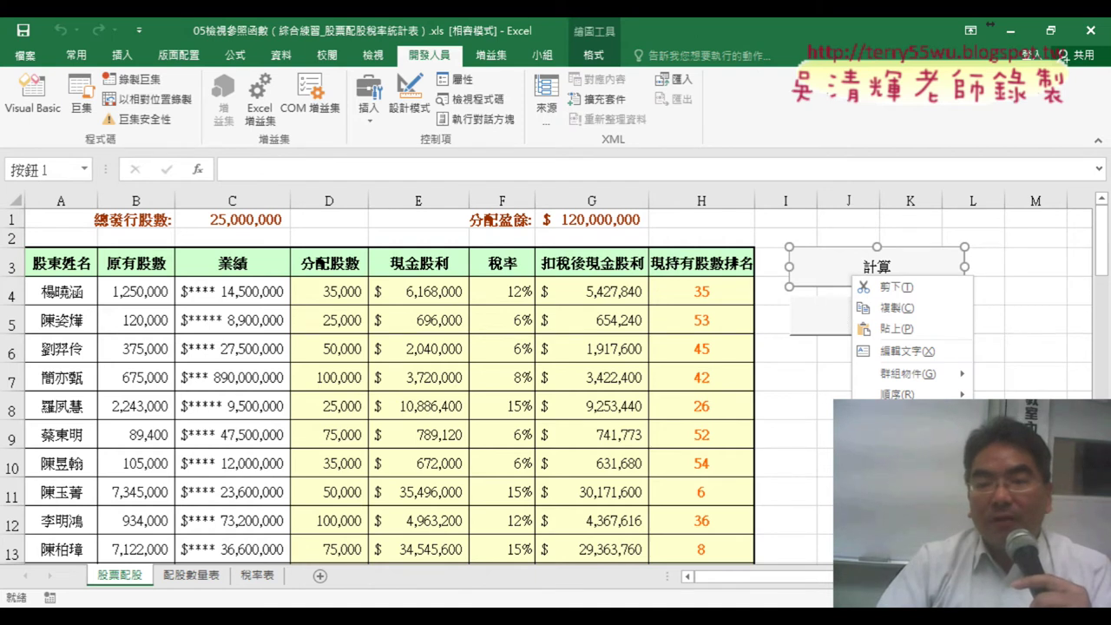
click(903, 417)
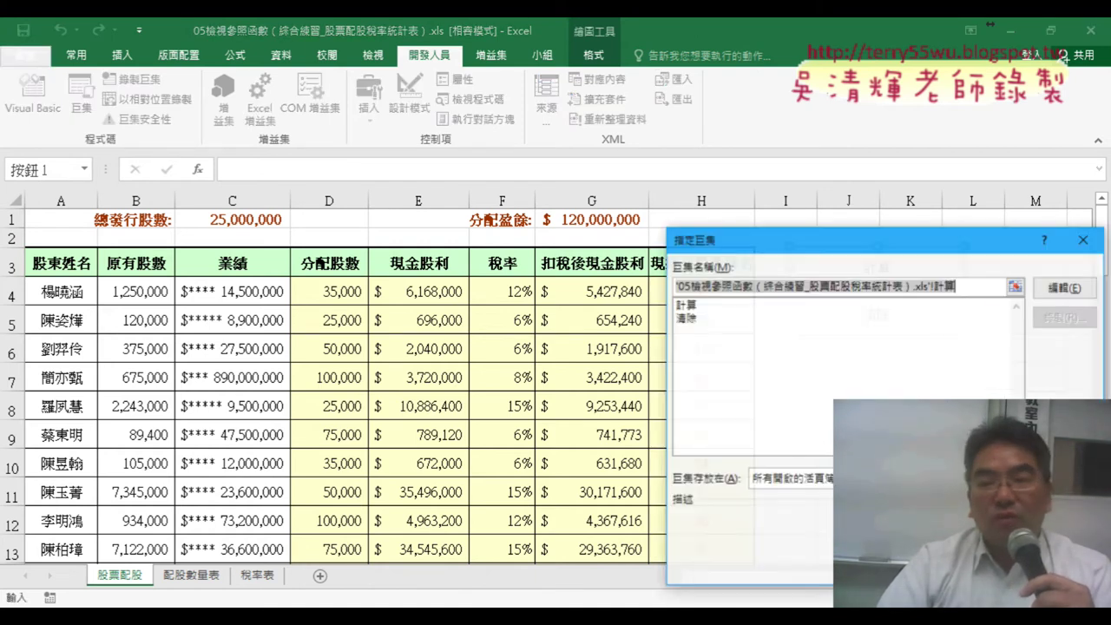
click(1059, 296)
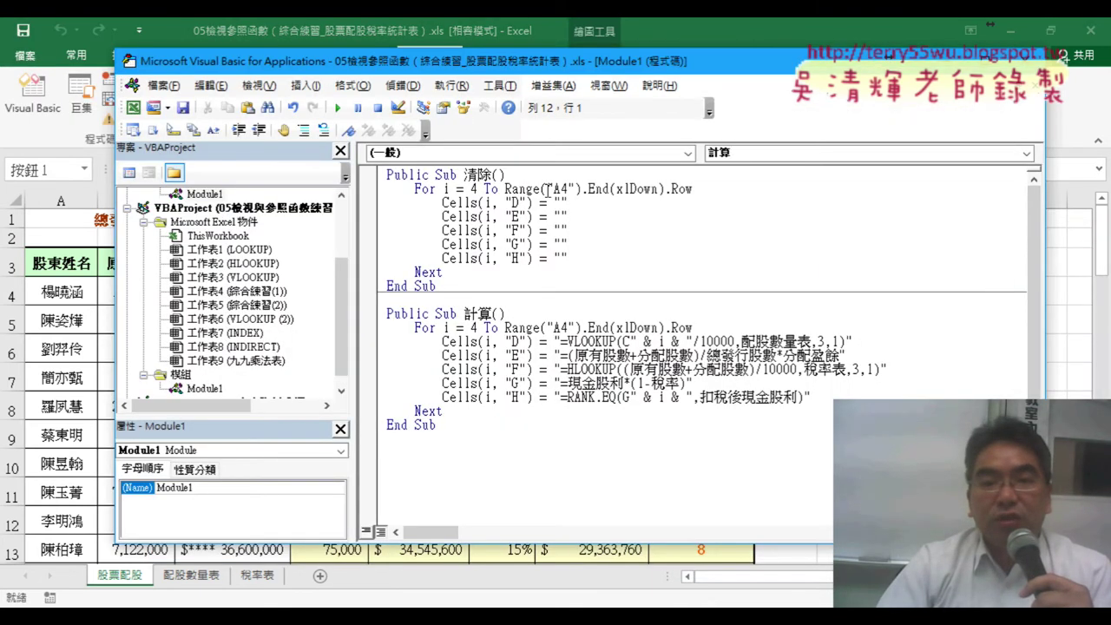
Step: Highlight the 計算 macro name, the End(xlDown) loop bound, Cells(i, "D") and the VLOOKUP string
drag(465, 313, 494, 313)
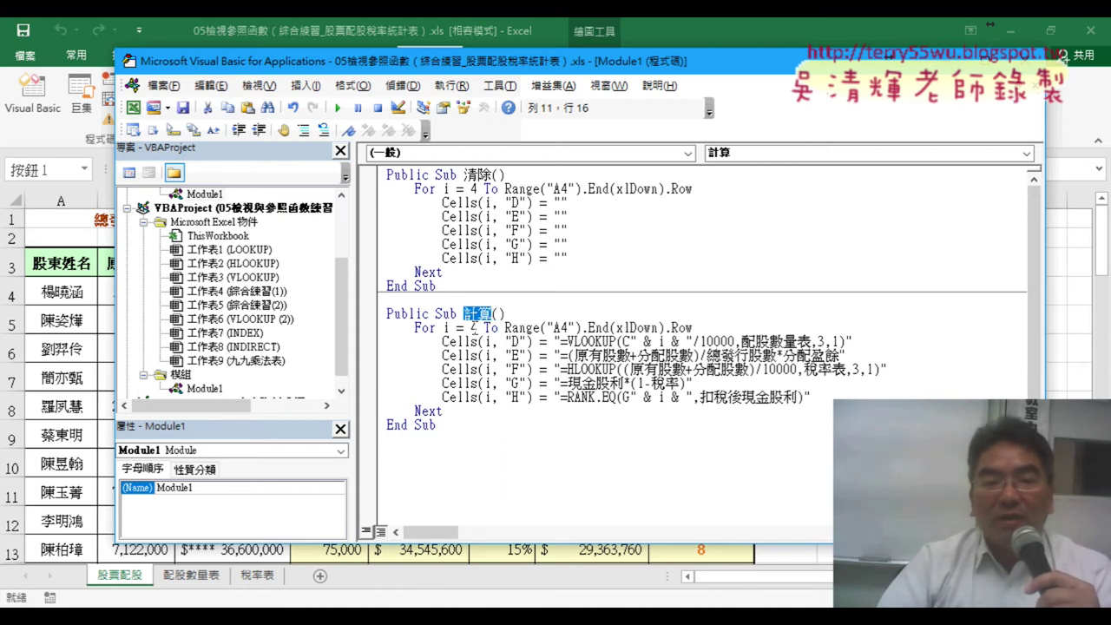
drag(493, 68, 608, 77)
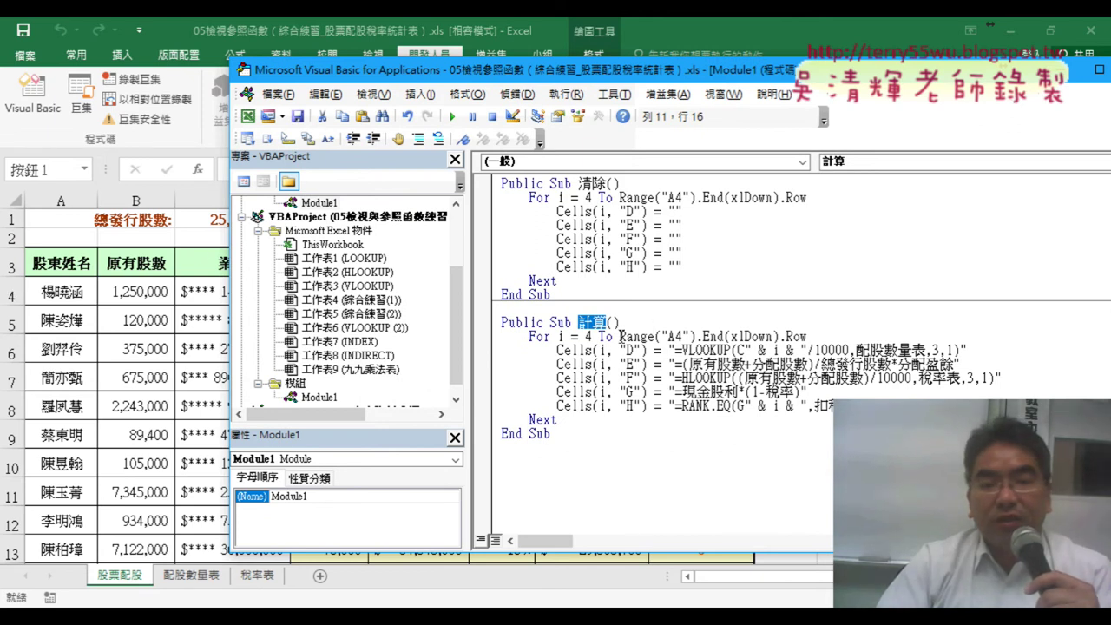
drag(620, 336, 810, 336)
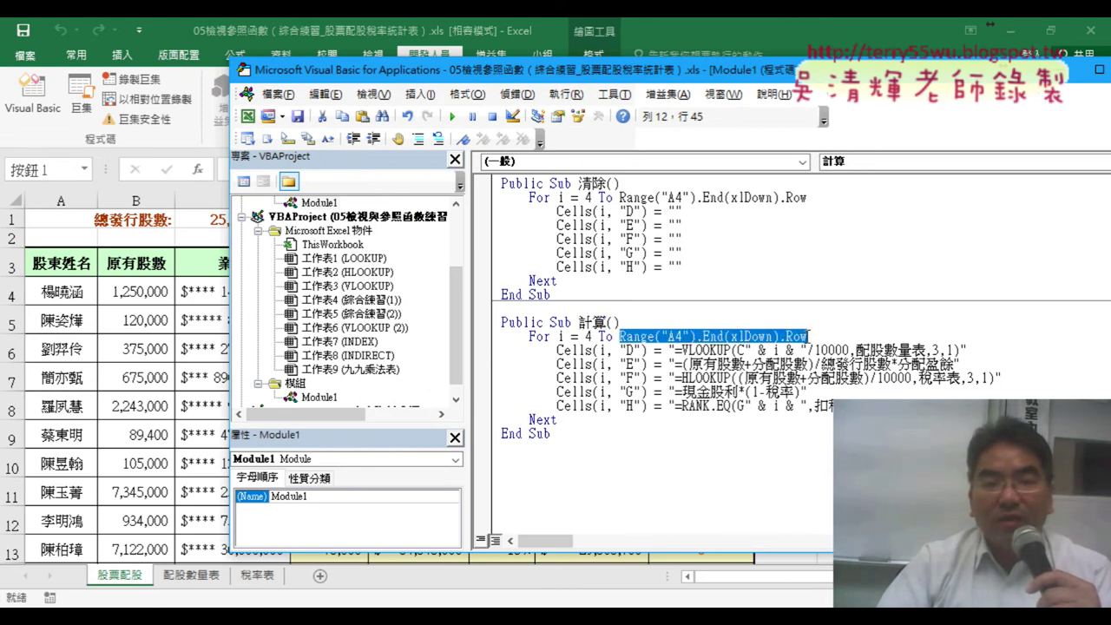
drag(690, 72, 684, 322)
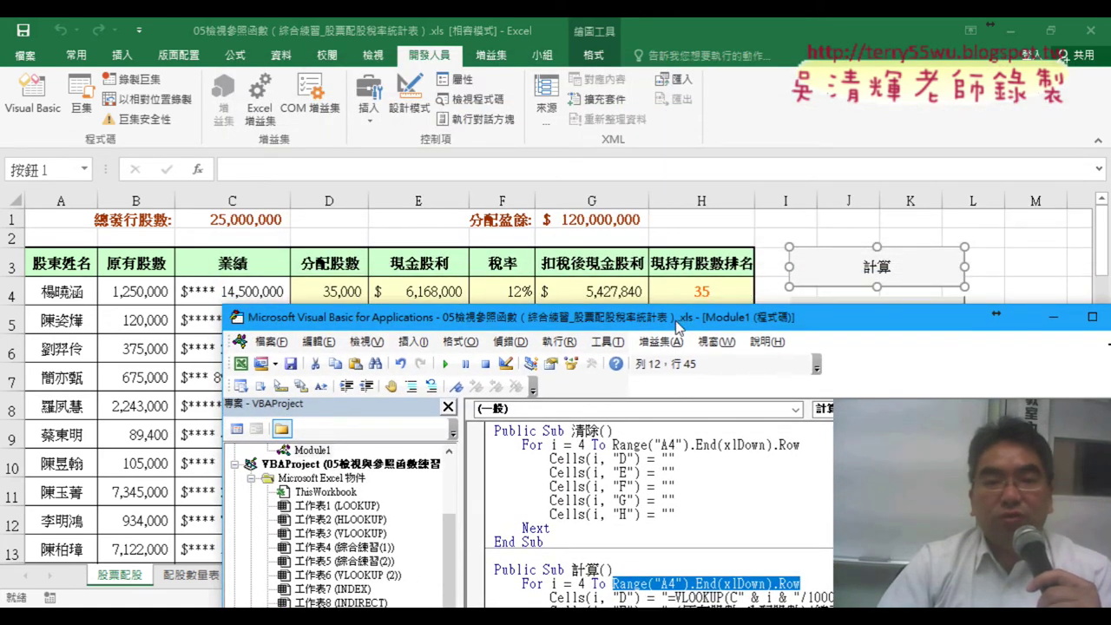
drag(680, 324, 664, 65)
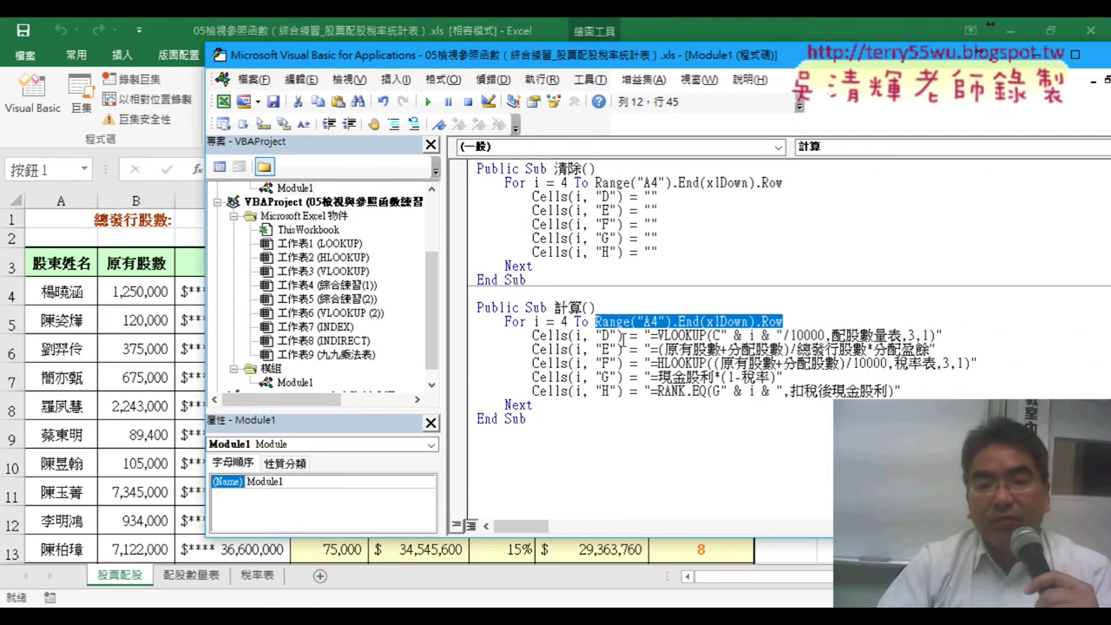
drag(623, 336, 533, 336)
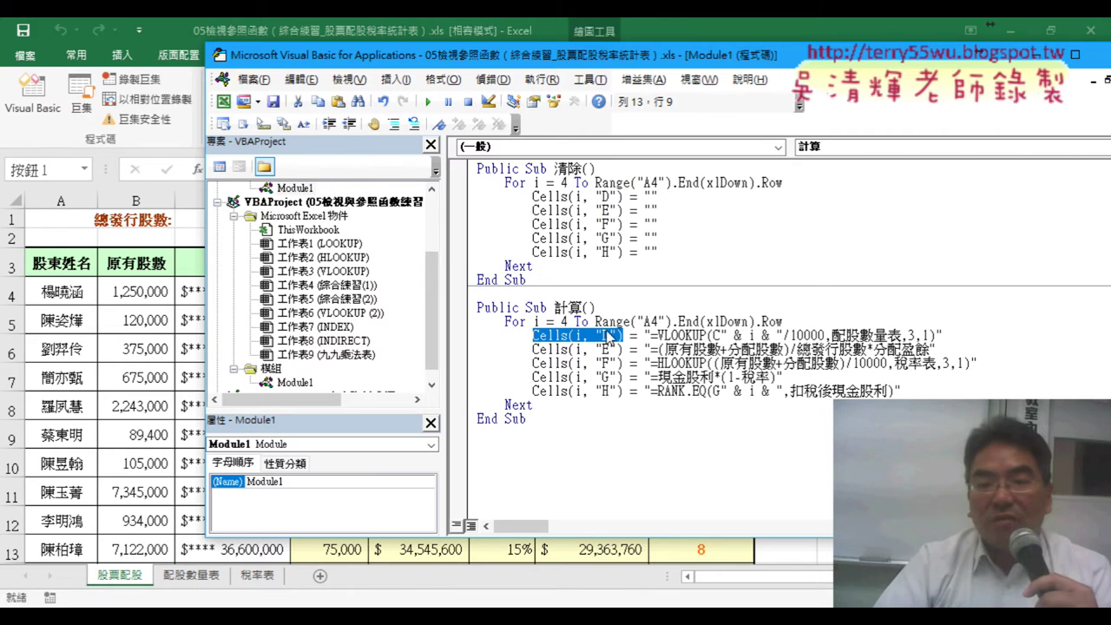
drag(644, 336, 966, 335)
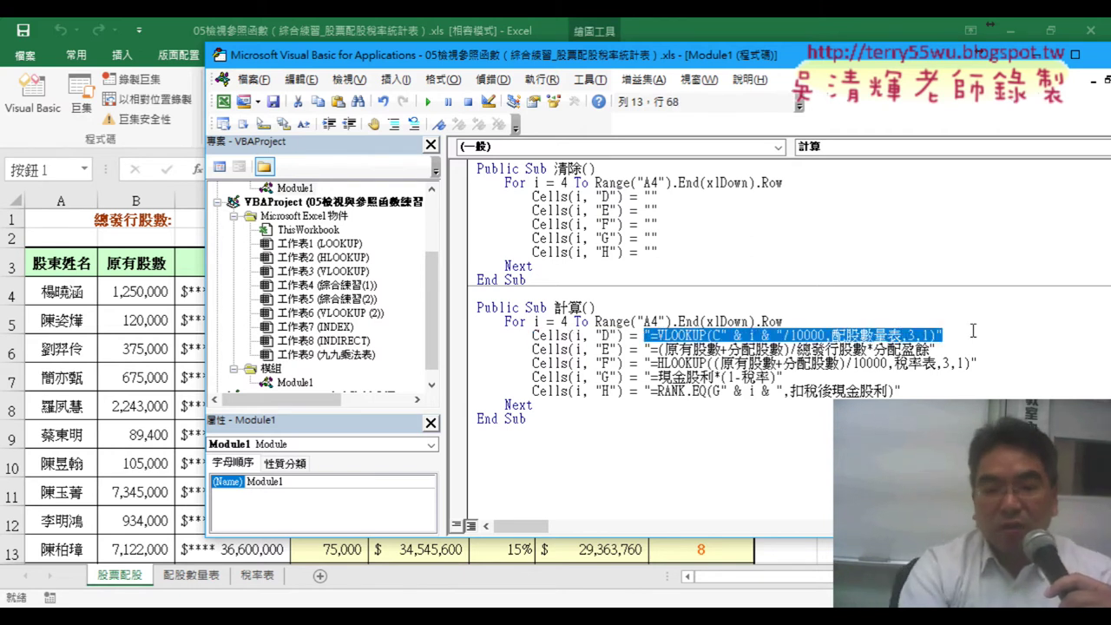
text("")
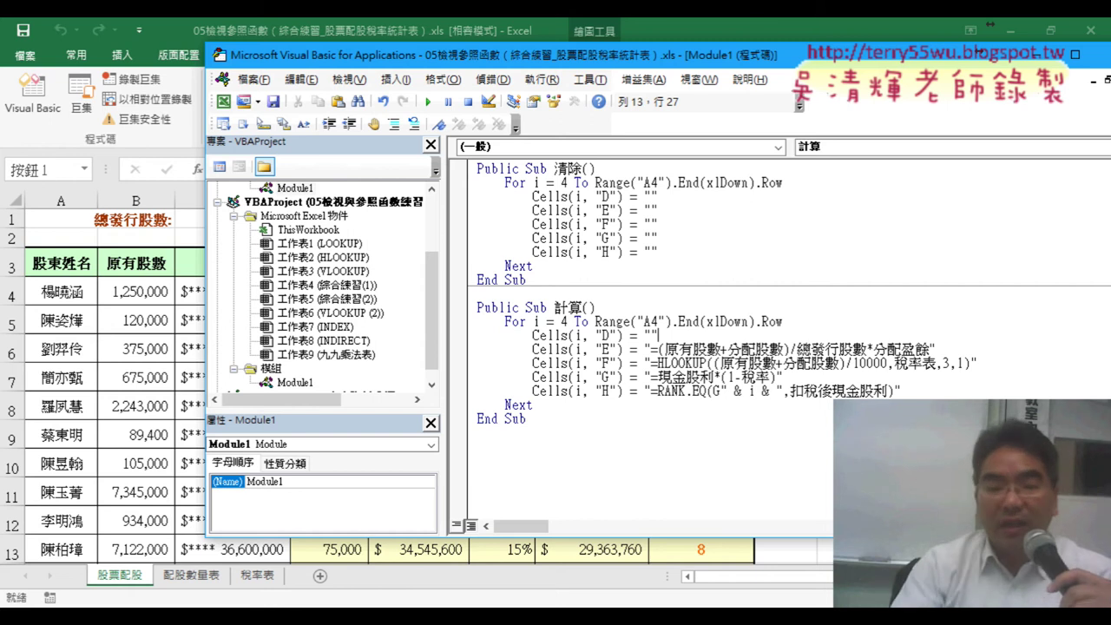
Step: Undo the accidental VLOOKUP deletion and highlight the " & i & " concatenations in VLOOKUP and RANK.EQ
key(ctrl+z)
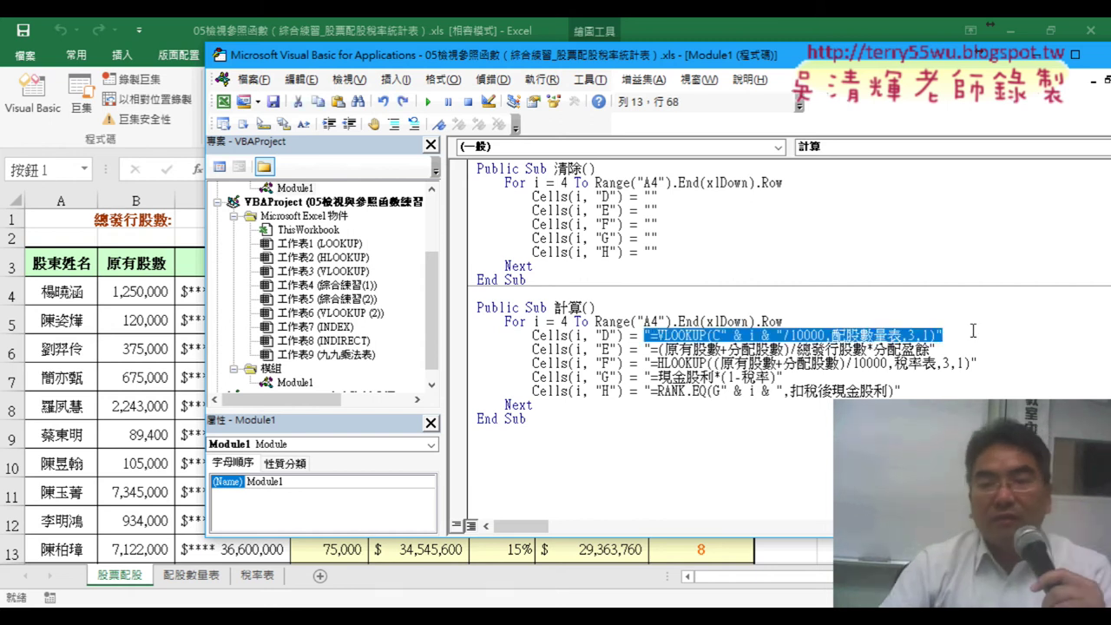
click(969, 330)
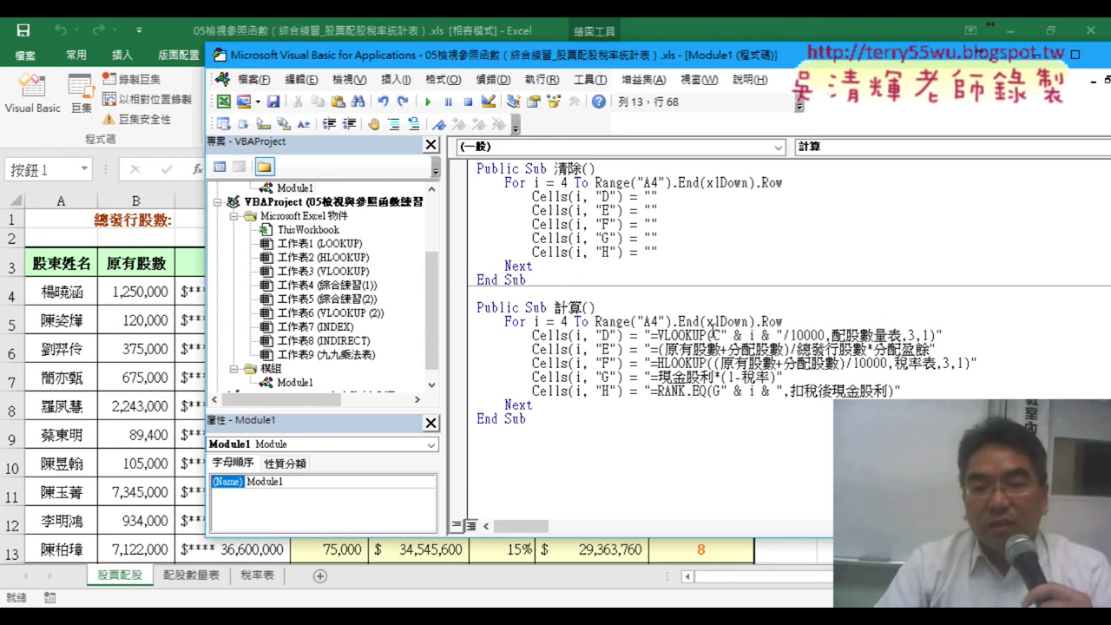
drag(720, 335, 770, 333)
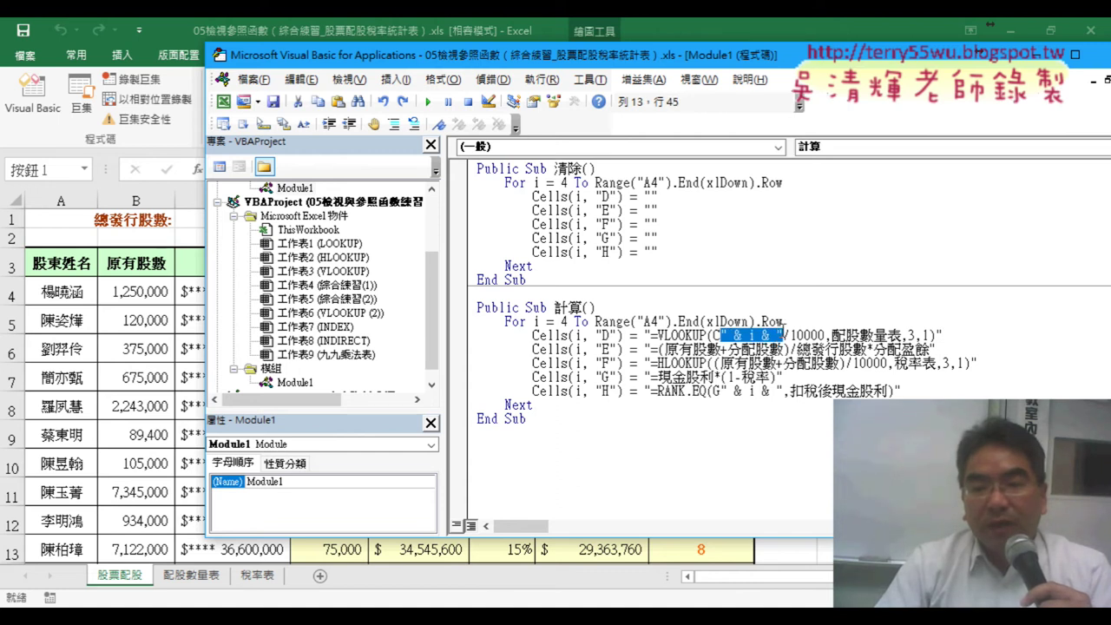
drag(723, 391, 784, 391)
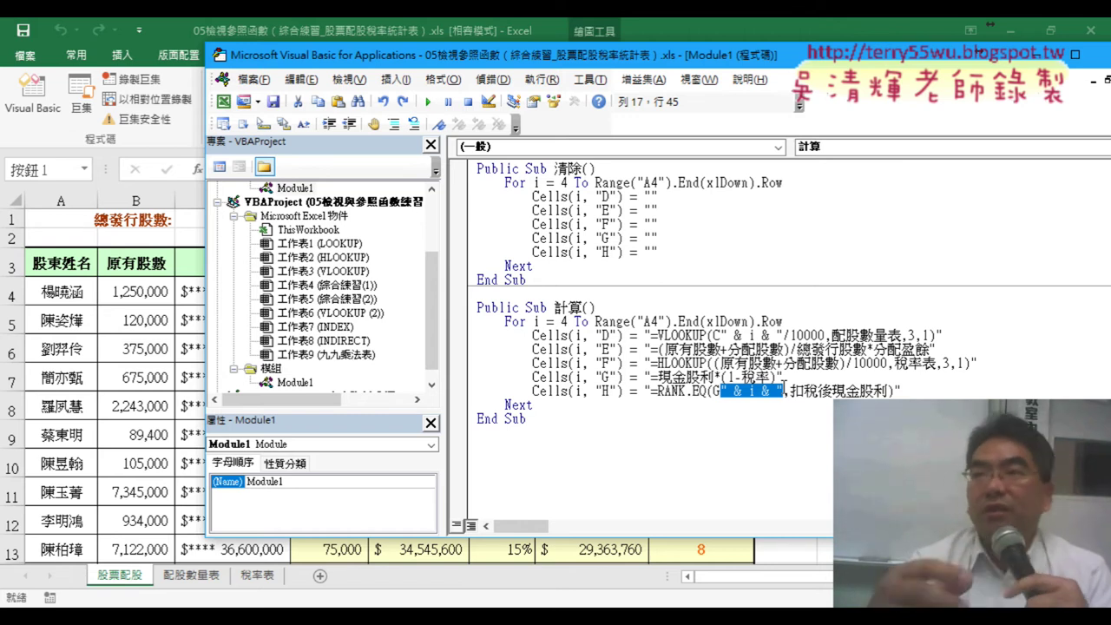
click(787, 30)
Step: Back on the 股票配股 sheet, clear D–H with 清除, recalculate with 計算, then clear again
key(Escape)
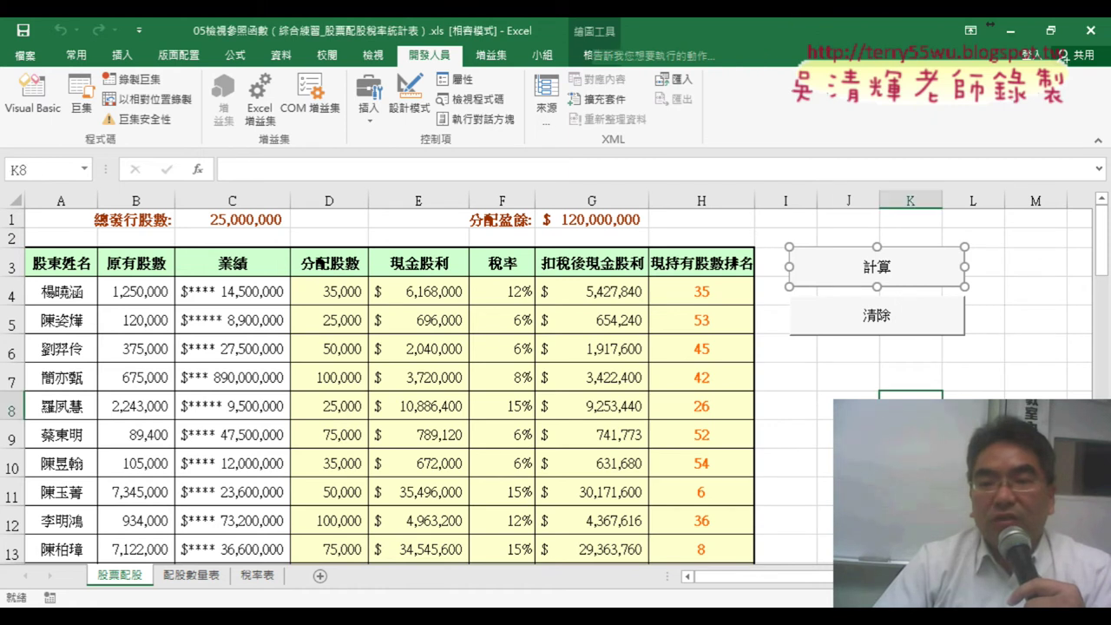
click(881, 319)
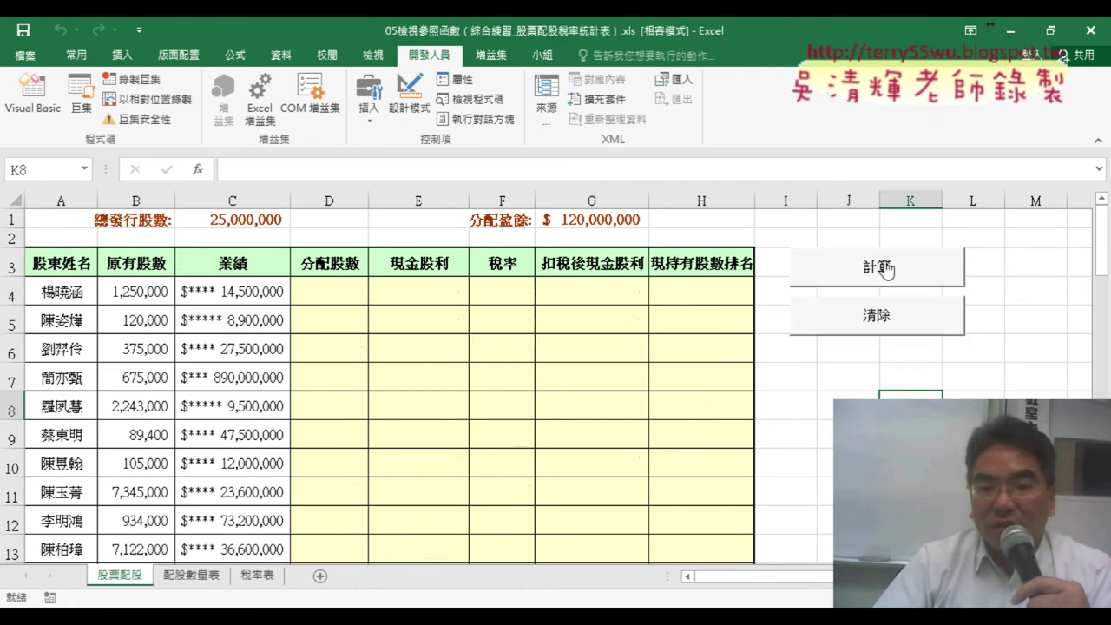
click(884, 268)
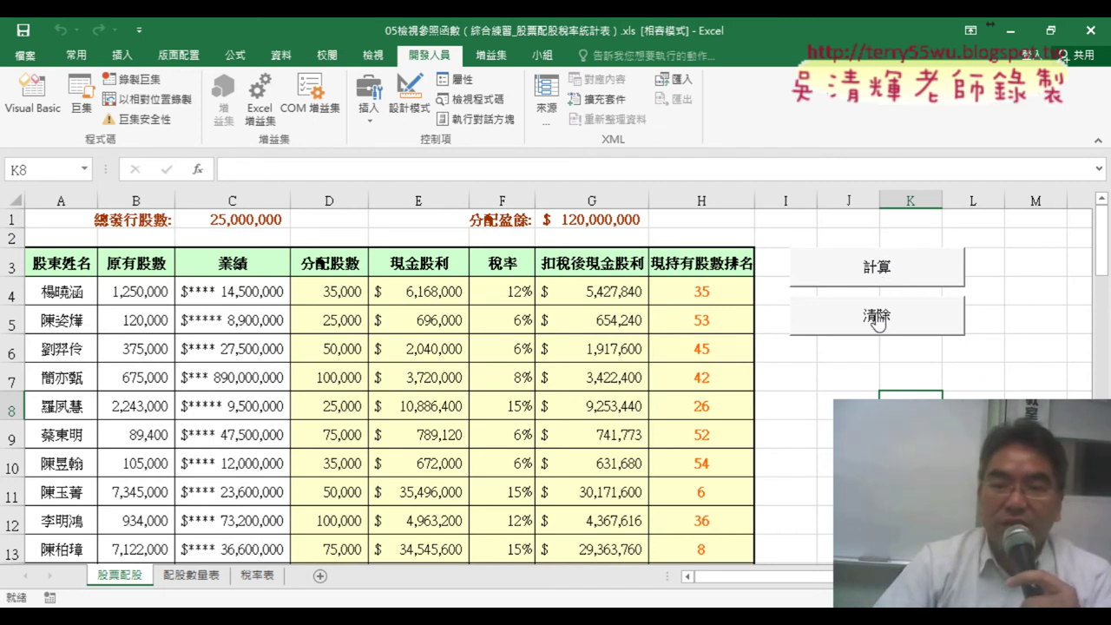
click(876, 319)
click(874, 276)
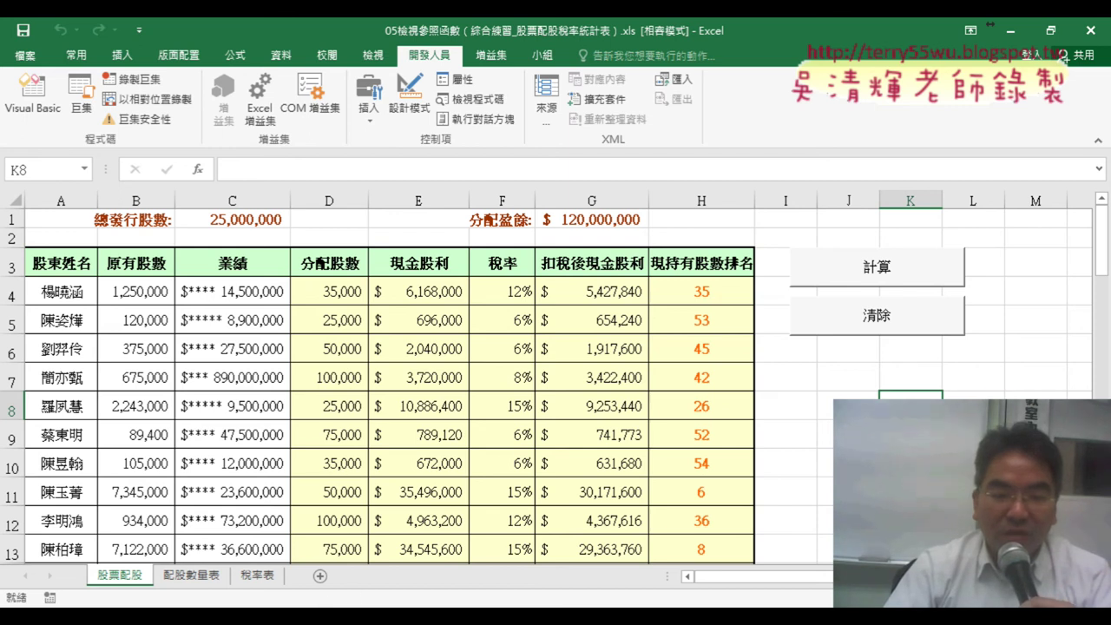
mouse_move(448, 617)
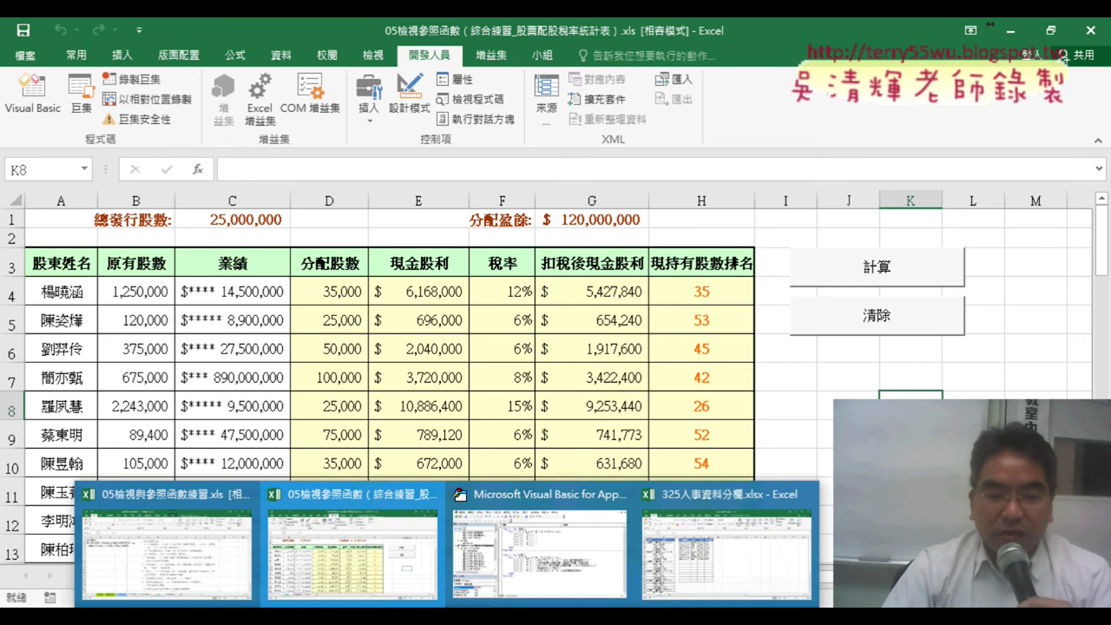
Step: Bring up the 05檢視參照函數 folder, then switch to the 325人事資料分欄.xlsx workbook
mouse_move(234, 617)
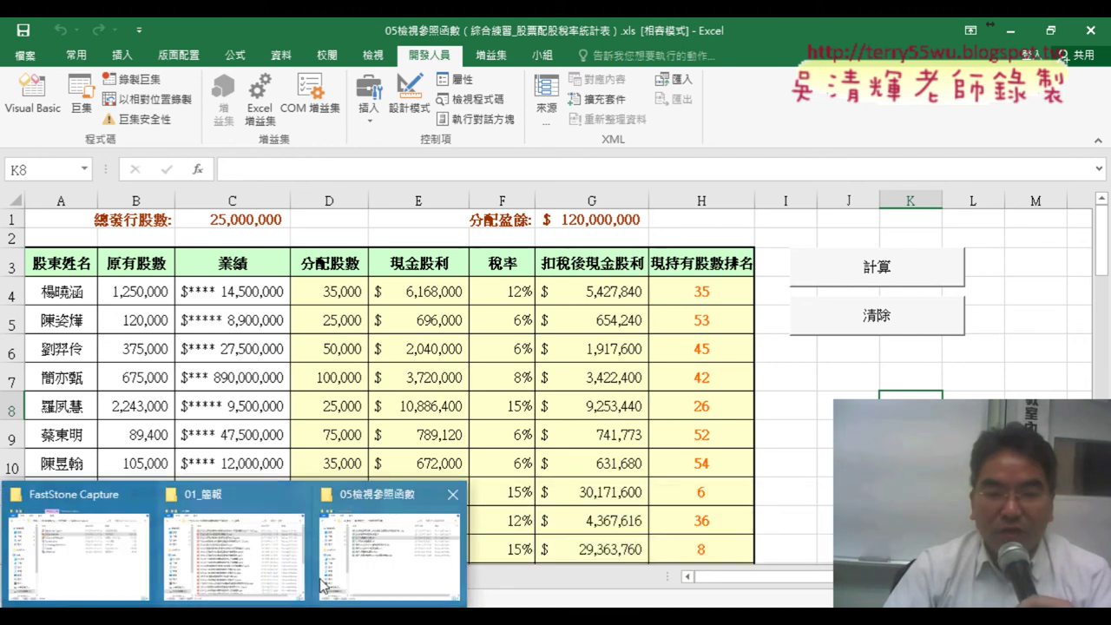
click(370, 566)
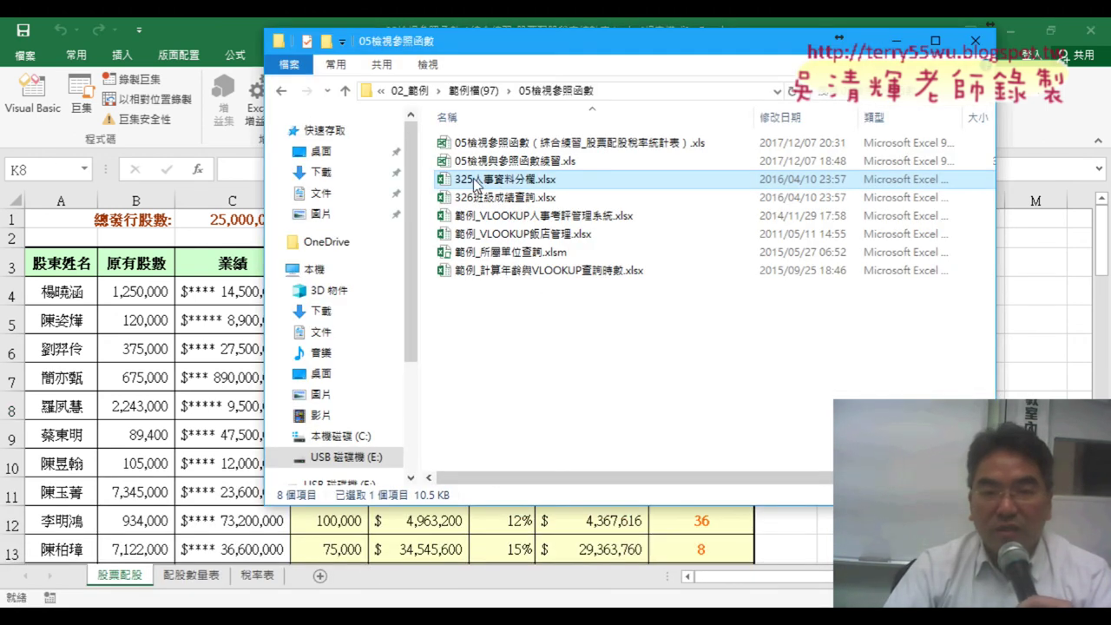
mouse_move(525, 182)
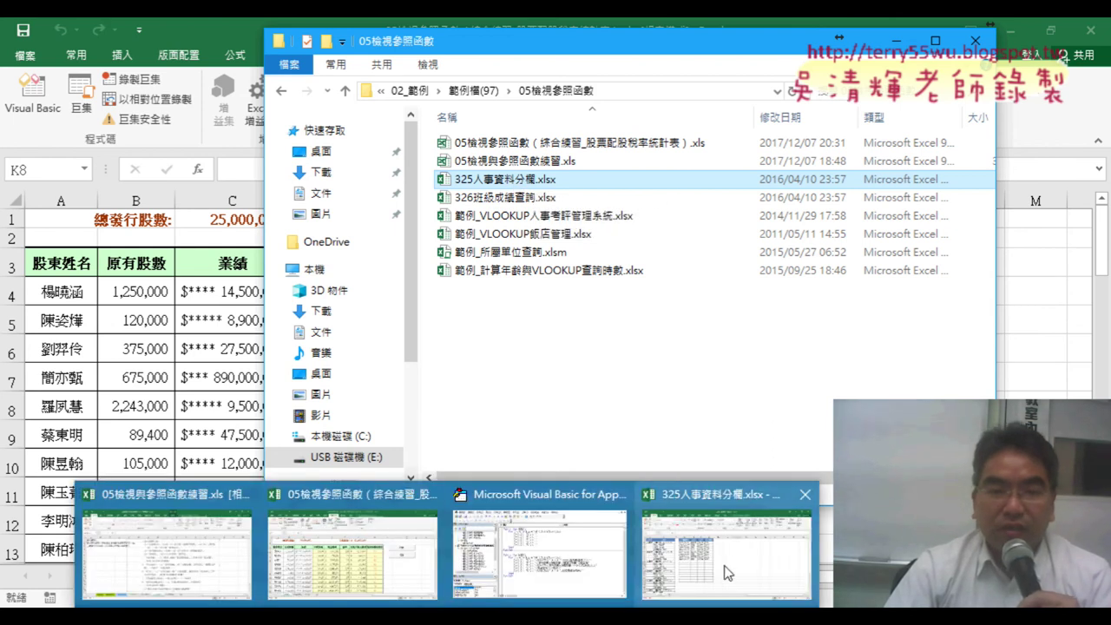
click(727, 547)
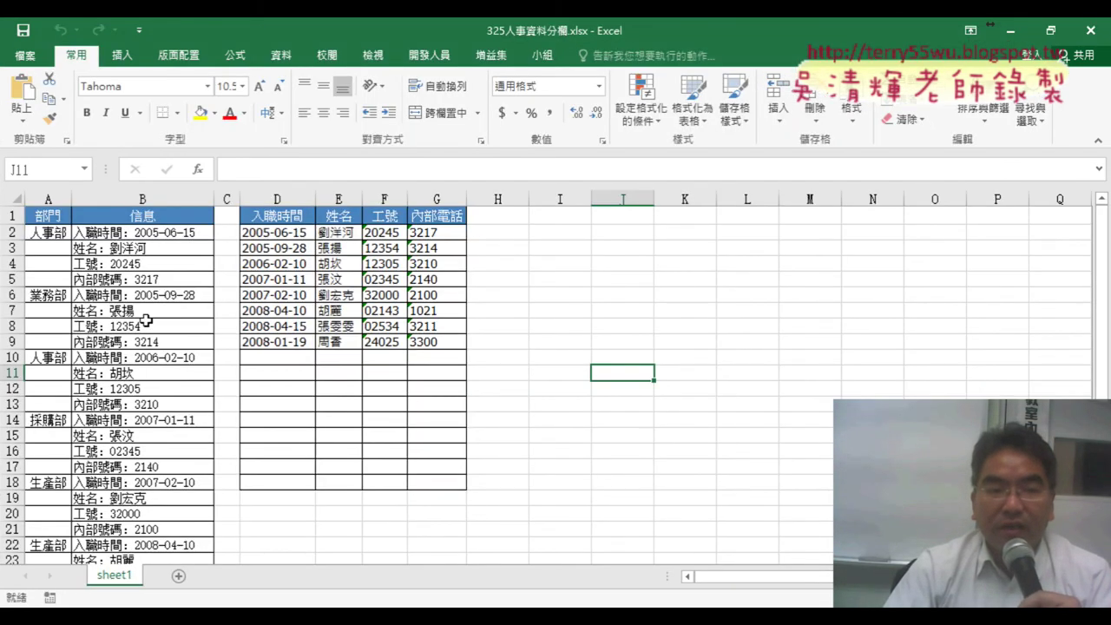
mouse_move(153, 232)
mouse_down()
mouse_move(153, 405)
mouse_move(178, 529)
mouse_move(246, 526)
mouse_up()
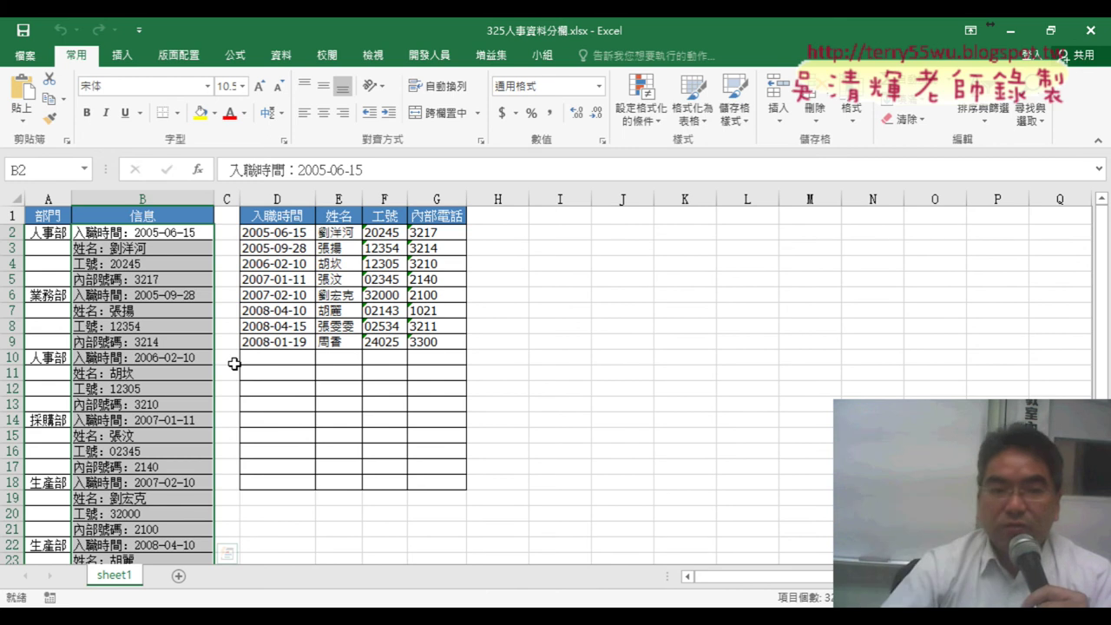
click(129, 232)
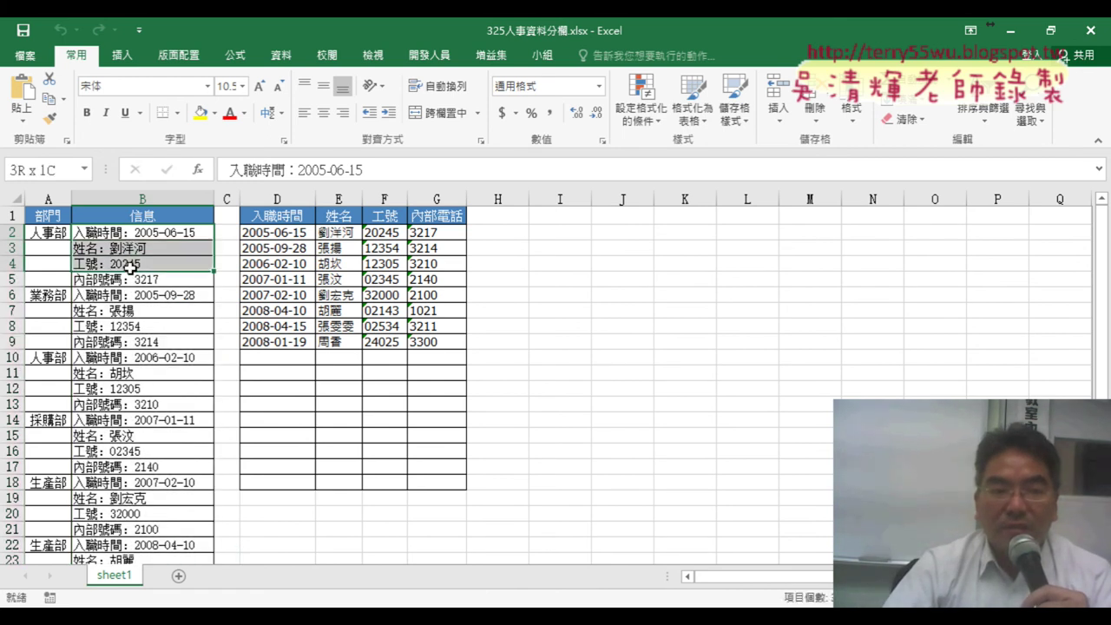
drag(128, 233, 122, 280)
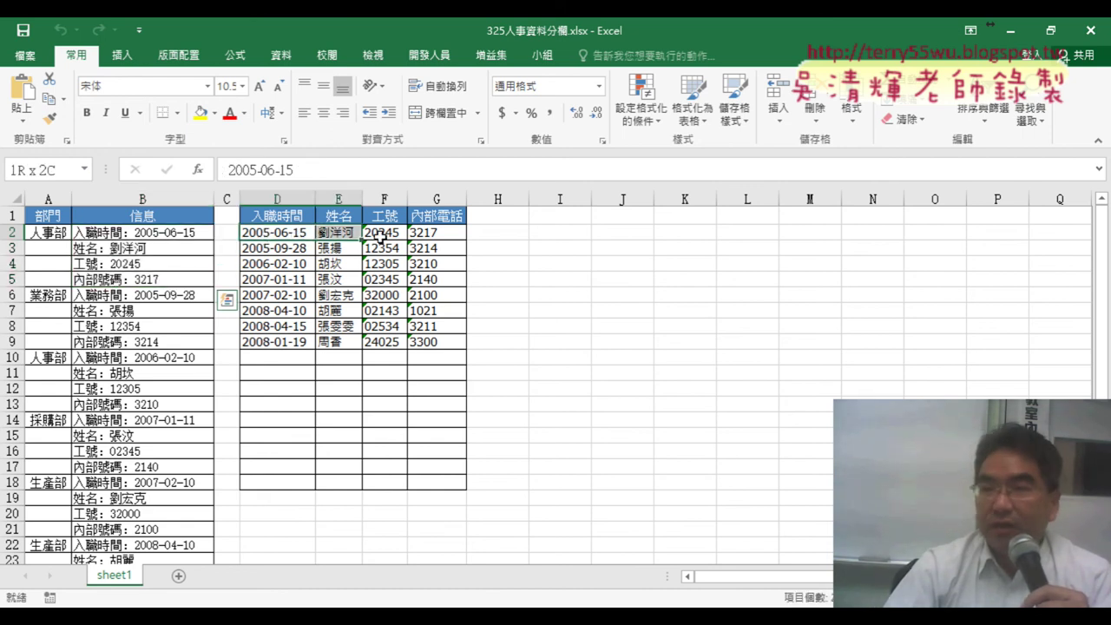
drag(264, 239, 434, 233)
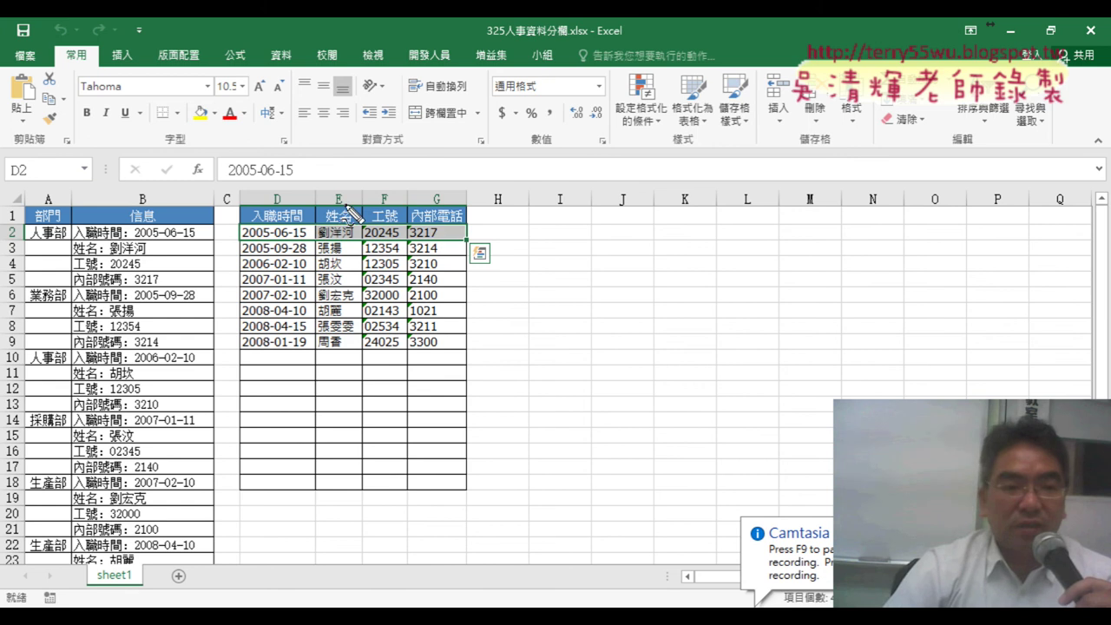
Step: Annotate B2: circle the date 2005-06-15, then underline and cross out the 入職時間 label
mouse_move(198, 244)
mouse_down()
mouse_move(195, 230)
mouse_move(269, 217)
mouse_up()
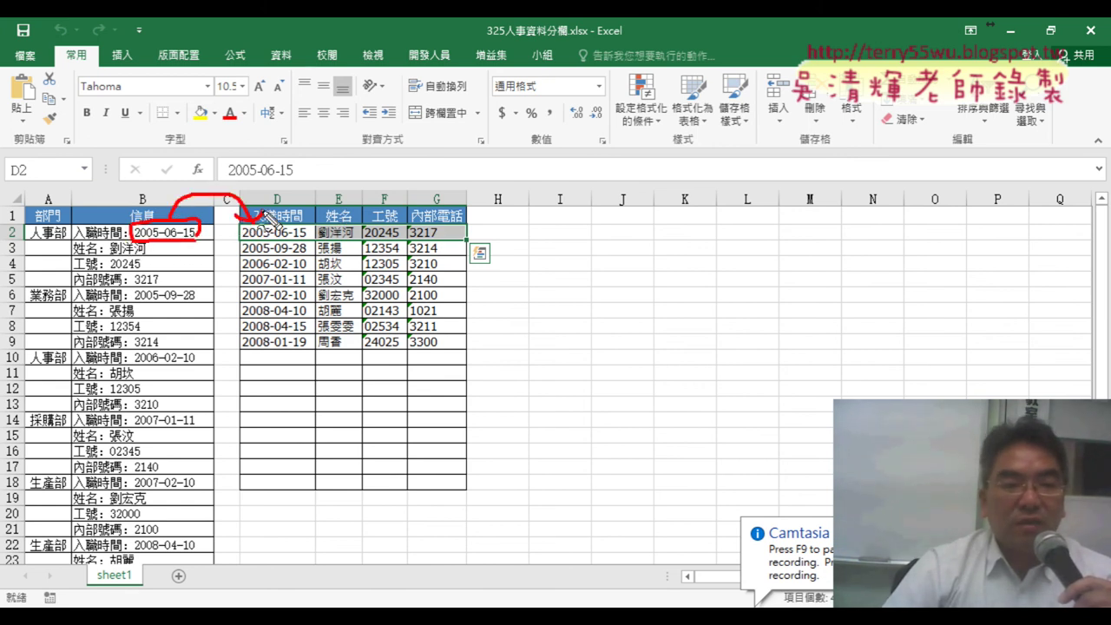
drag(75, 241, 130, 240)
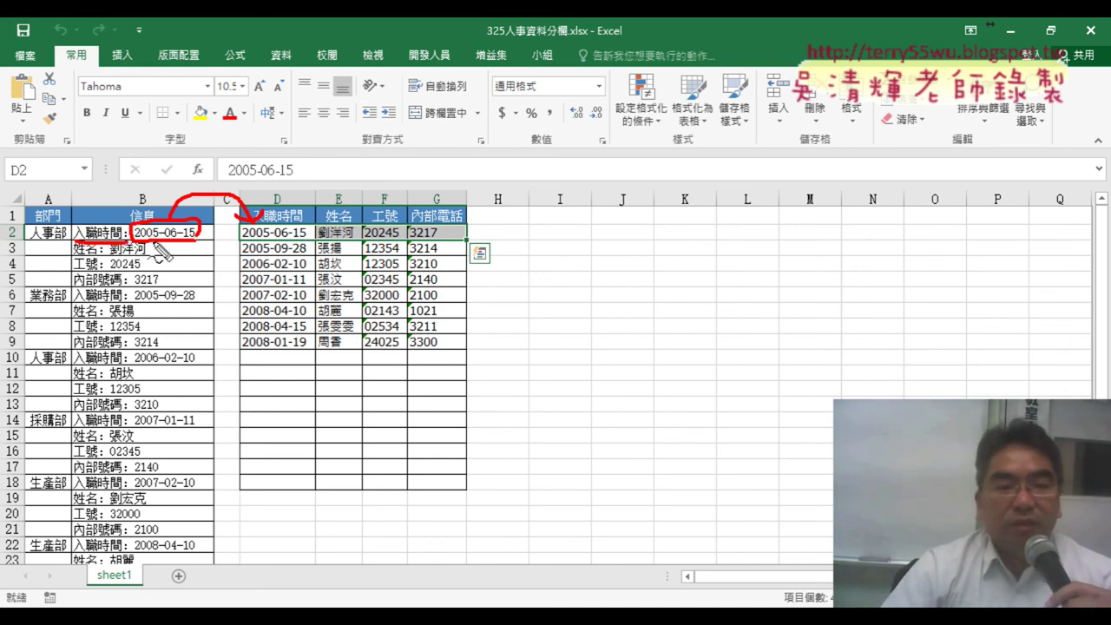
mouse_move(95, 224)
mouse_down()
mouse_move(116, 244)
mouse_move(95, 246)
mouse_up()
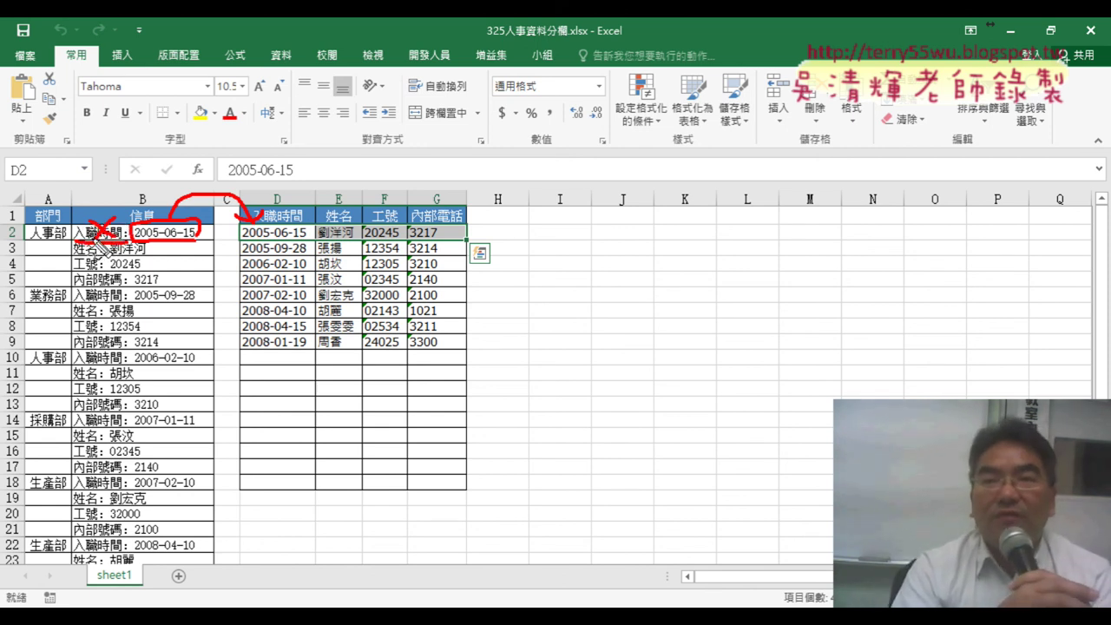